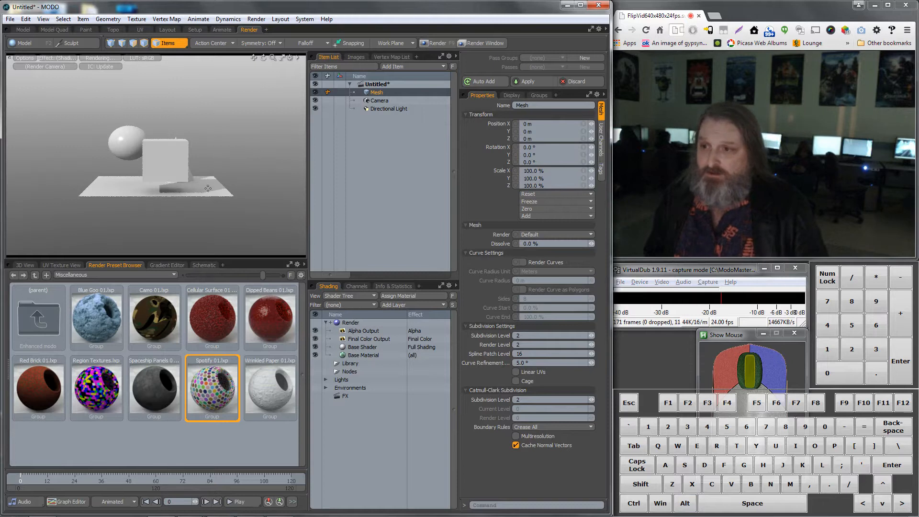
Delete the Environment Material from the Environment in the shader tree.
{"action": "left_click_drag", "start_coordinate": [202, 174], "coordinate": [138, 181], "text": "alt"}
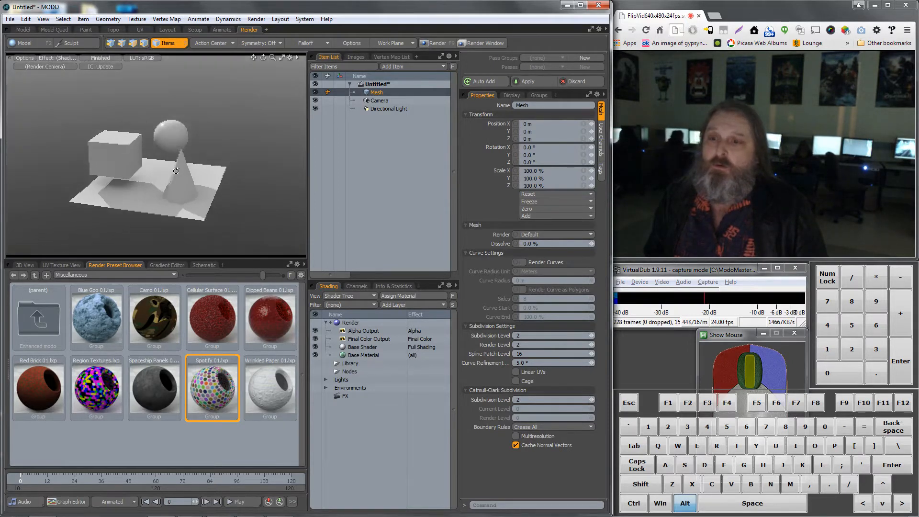
{"action": "left_click", "coordinate": [25, 265]}
{"action": "mouse_move", "coordinate": [153, 378]}
{"action": "left_mouse_down", "text": "alt"}
{"action": "mouse_move", "coordinate": [171, 377]}
{"action": "mouse_move", "coordinate": [167, 370]}
{"action": "left_mouse_up", "text": "alt"}
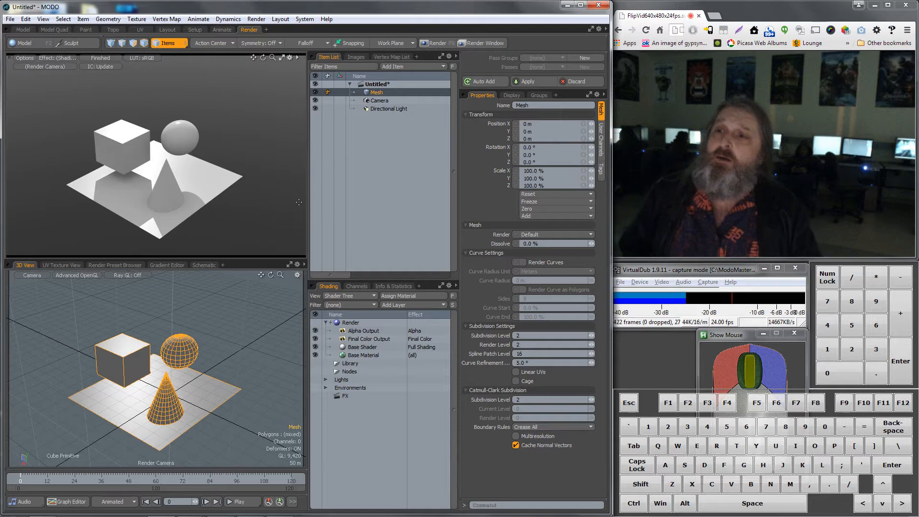
{"action": "left_click", "coordinate": [325, 388]}
{"action": "left_click", "coordinate": [365, 397]}
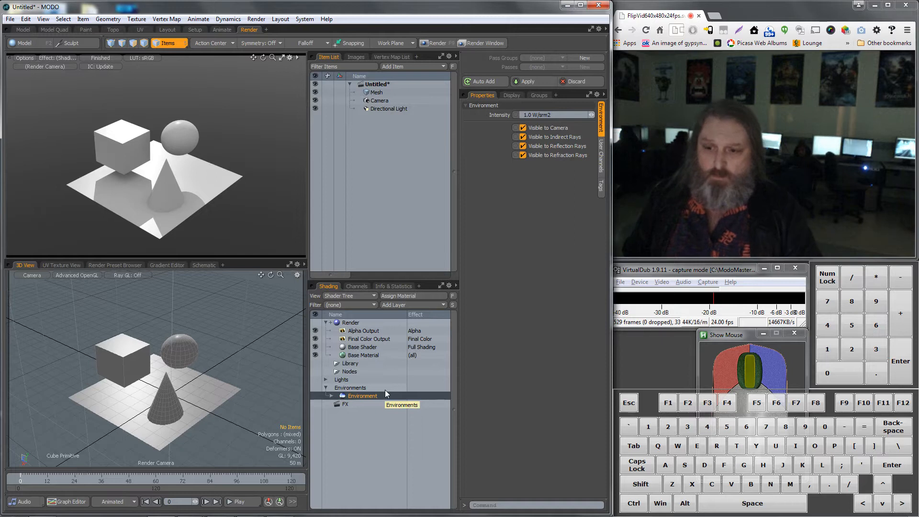
{"action": "left_click", "coordinate": [332, 396]}
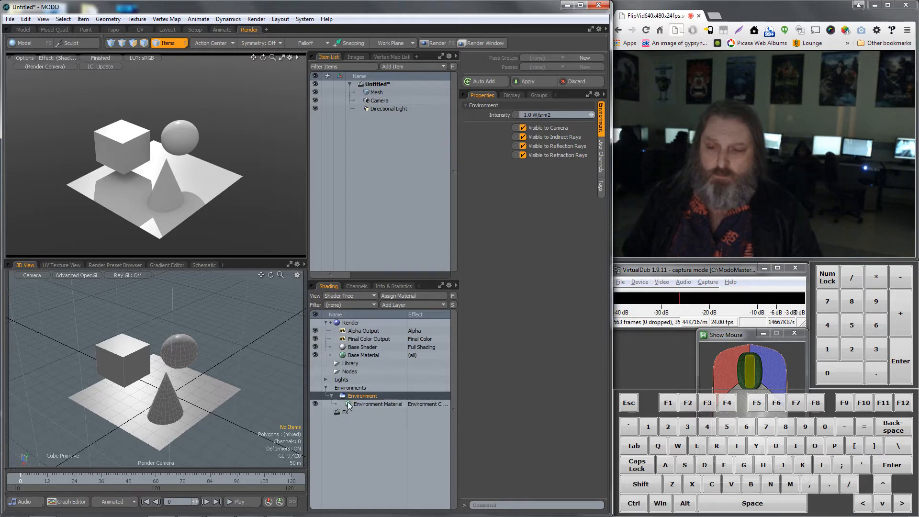
{"action": "left_click", "coordinate": [372, 405]}
{"action": "key", "text": "Delete"}
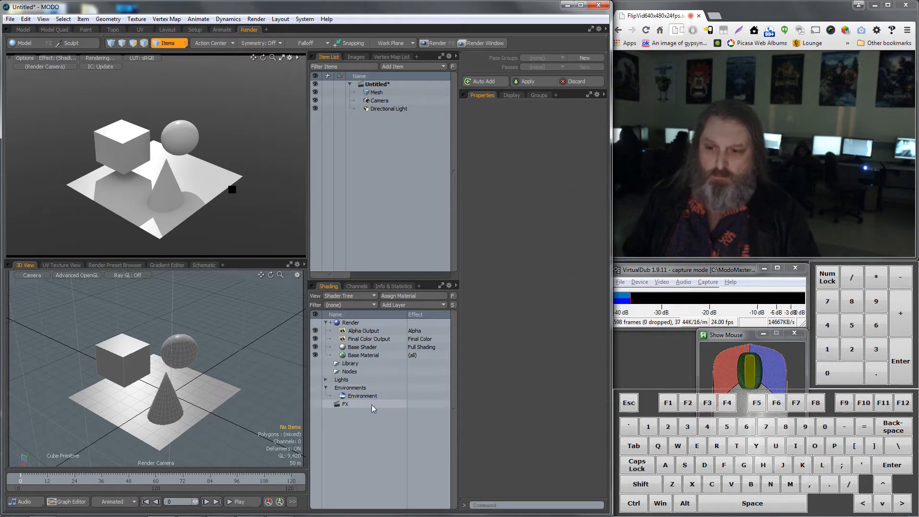
Hide the directional light and show it again to check its effect on the preview render.
{"action": "left_click", "coordinate": [315, 108]}
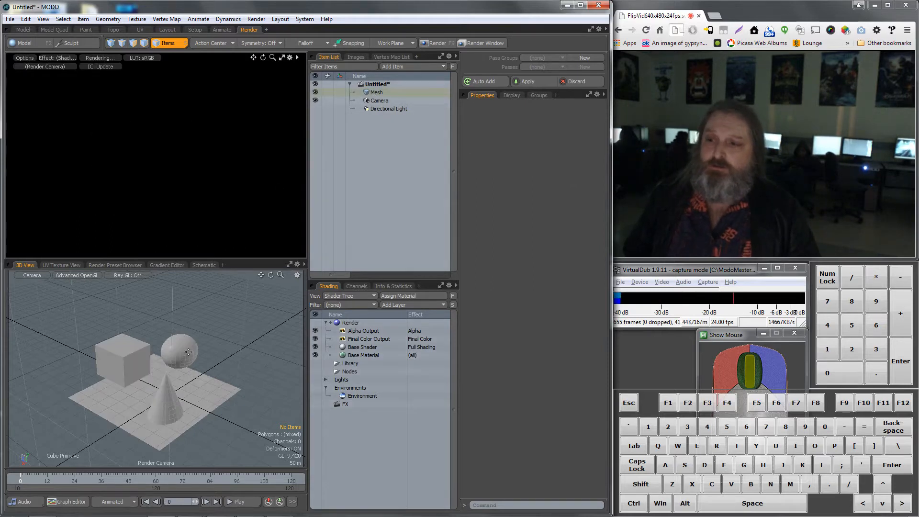
{"action": "left_click", "coordinate": [315, 108]}
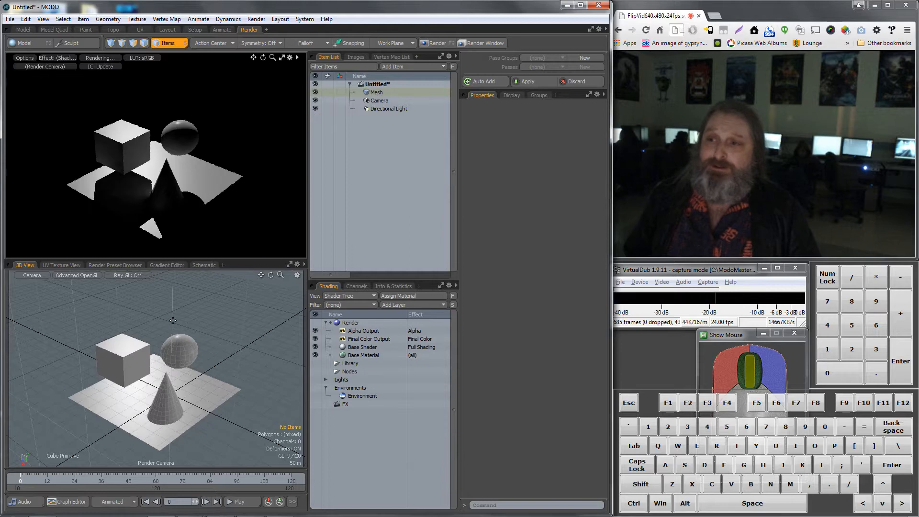
{"action": "left_click_drag", "start_coordinate": [158, 310], "coordinate": [189, 373], "text": "alt"}
{"action": "scroll", "coordinate": [190, 373], "scroll_direction": "up", "scroll_amount": 3}
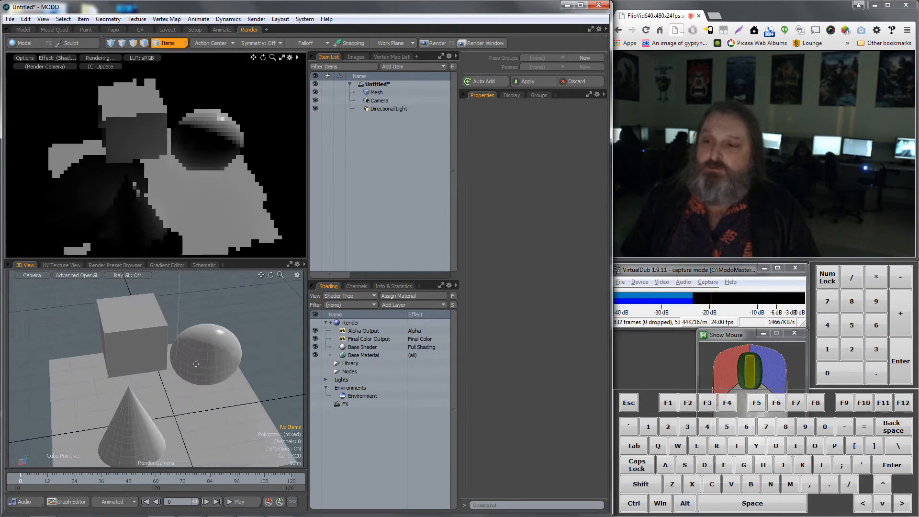
Select all connected polygons of the sphere in polygon mode in the modeling layout.
{"action": "left_click", "coordinate": [22, 30]}
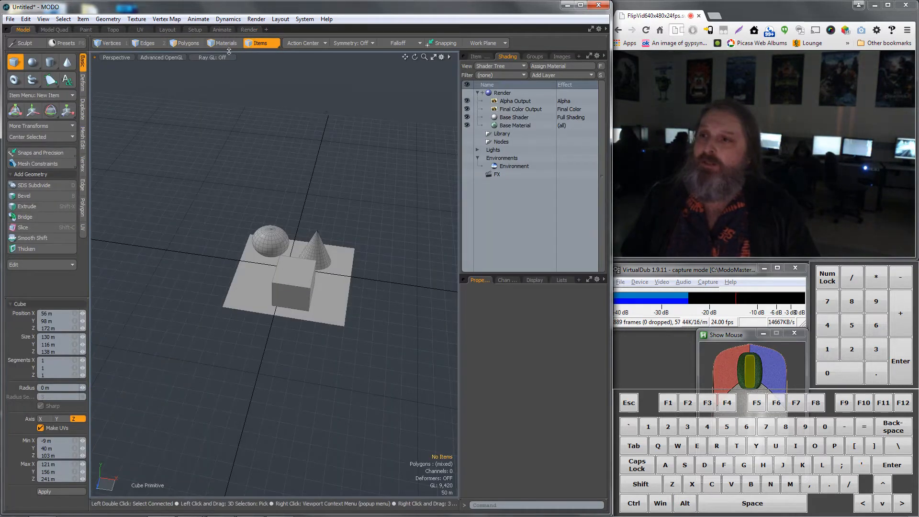
{"action": "left_click", "coordinate": [184, 42]}
{"action": "scroll", "coordinate": [275, 251], "scroll_direction": "up", "scroll_amount": 3, "text": "alt"}
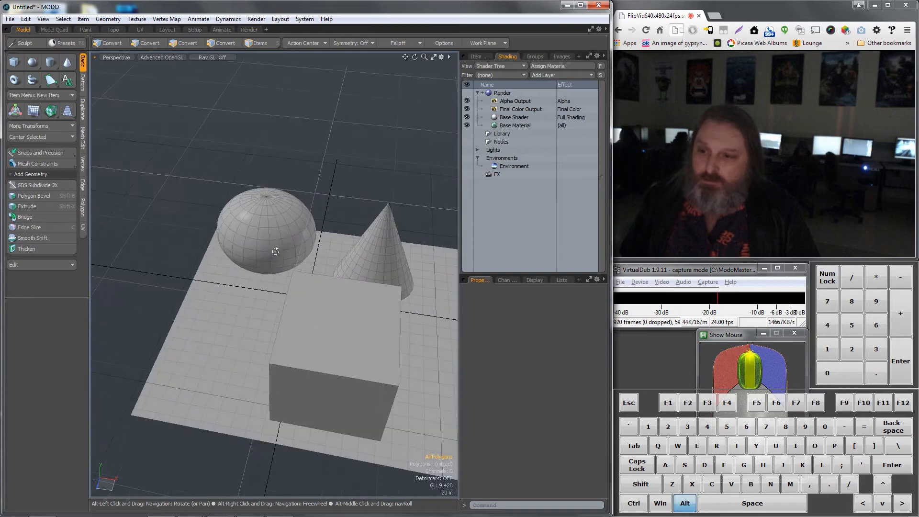
{"action": "left_click", "coordinate": [275, 234]}
{"action": "left_click", "coordinate": [263, 256], "text": "shift"}
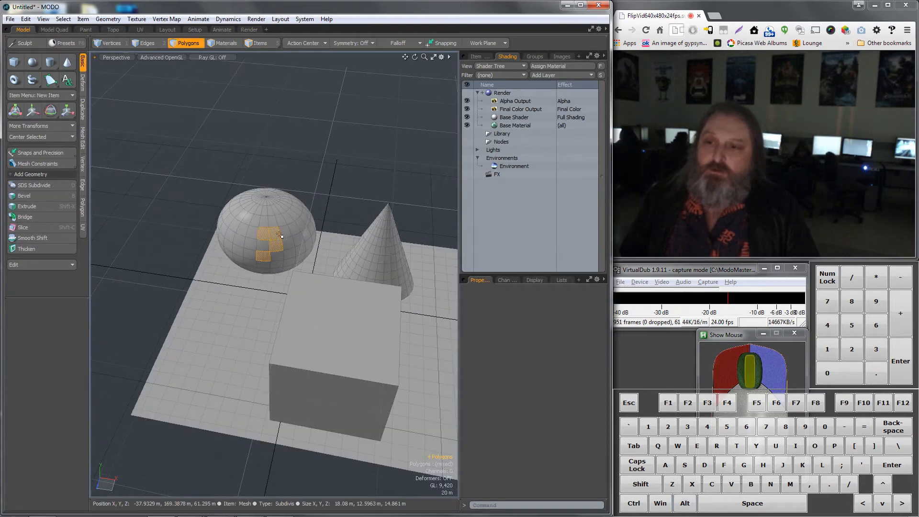
{"action": "left_click_drag", "start_coordinate": [266, 229], "coordinate": [271, 224]}
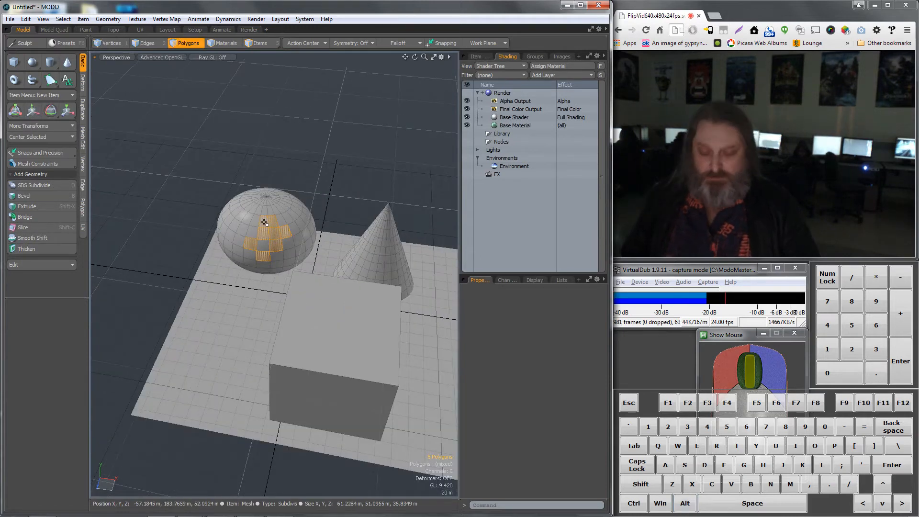
{"action": "key", "text": "bracketright"}
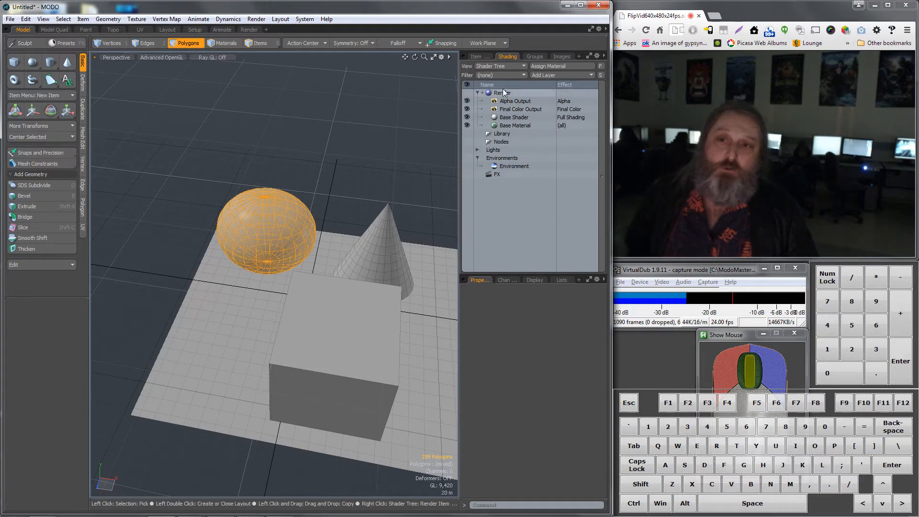
Cut the selected sphere polygons out of the shared mesh and paste them into a new mesh item.
{"action": "left_click", "coordinate": [477, 57]}
{"action": "left_click", "coordinate": [508, 56]}
{"action": "left_click", "coordinate": [476, 57]}
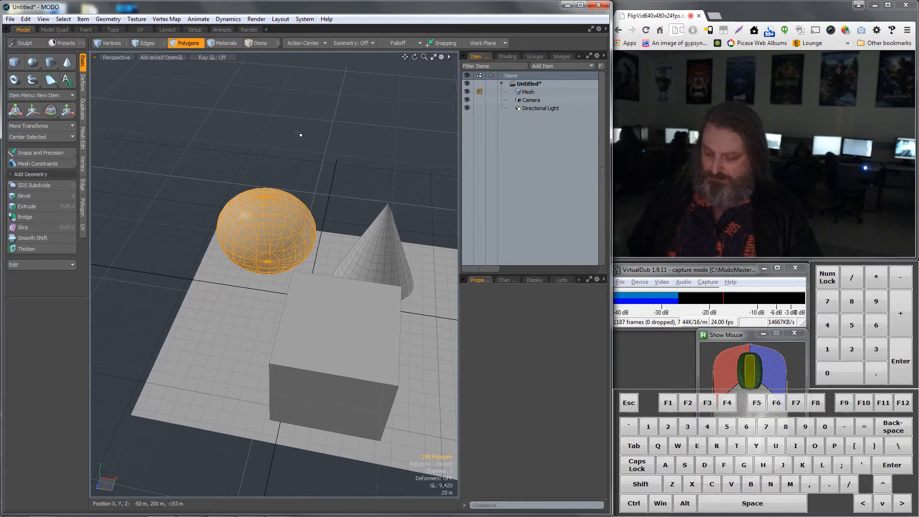
{"action": "key", "text": "ctrl+x"}
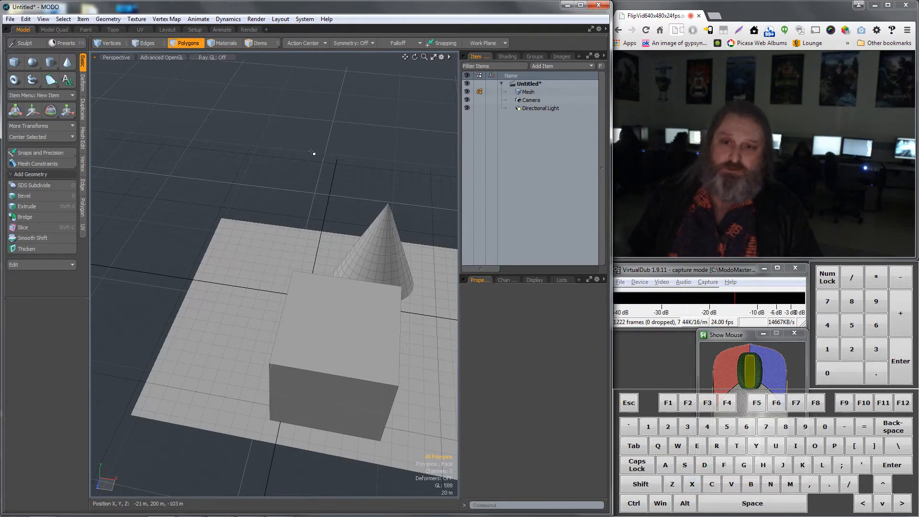
{"action": "key", "text": "n"}
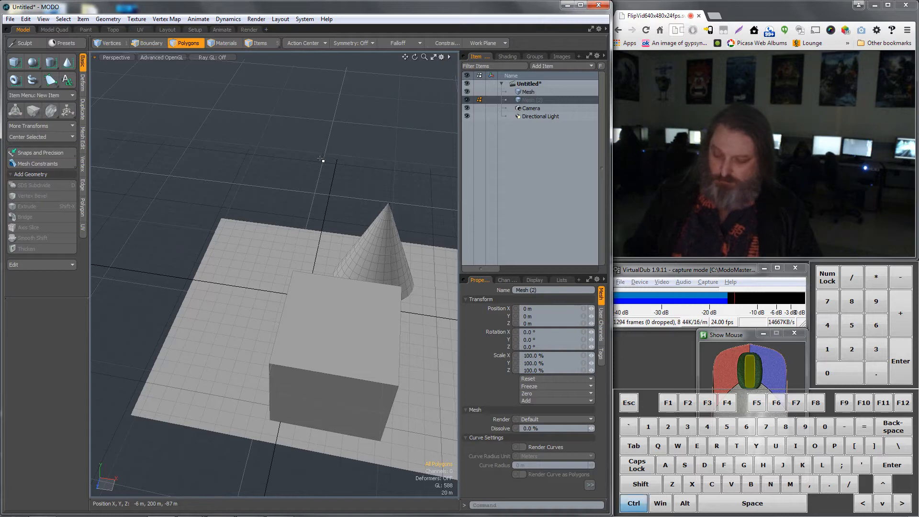
{"action": "key", "text": "ctrl+v"}
Rename the new mesh item holding the sphere as "sphere".
{"action": "double_click", "coordinate": [527, 99]}
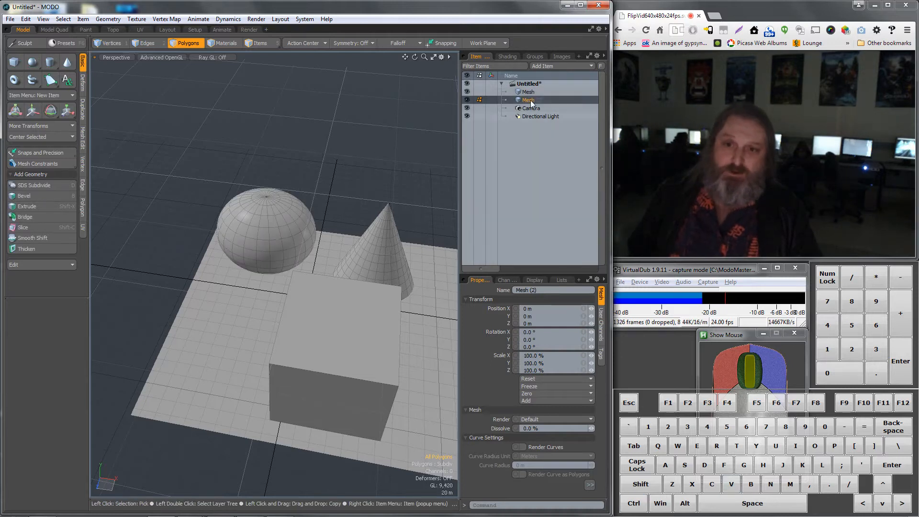
{"action": "left_click_drag", "start_coordinate": [535, 100], "coordinate": [506, 105]}
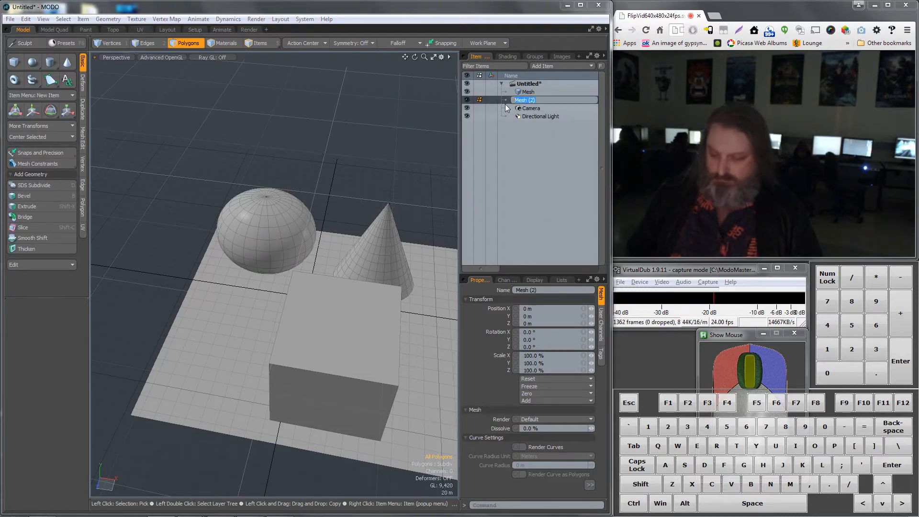
{"action": "type", "text": "sphere"}
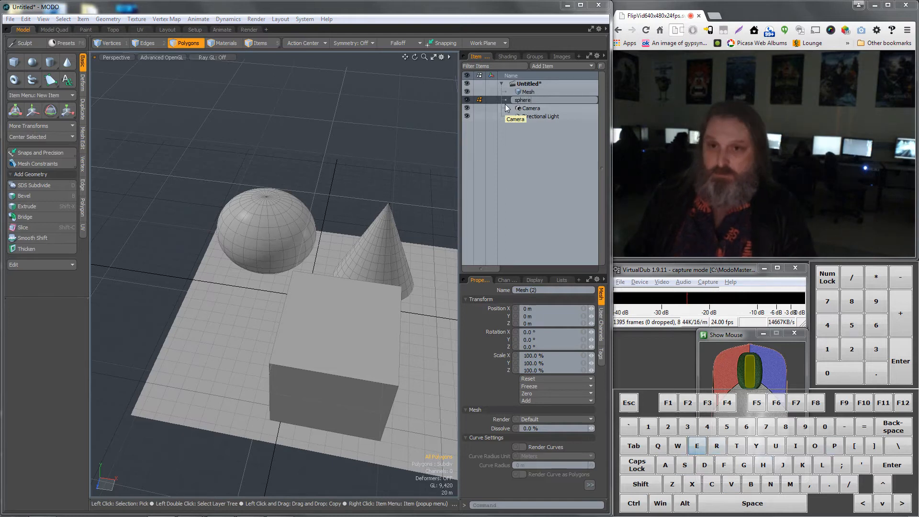
{"action": "key", "text": "Return"}
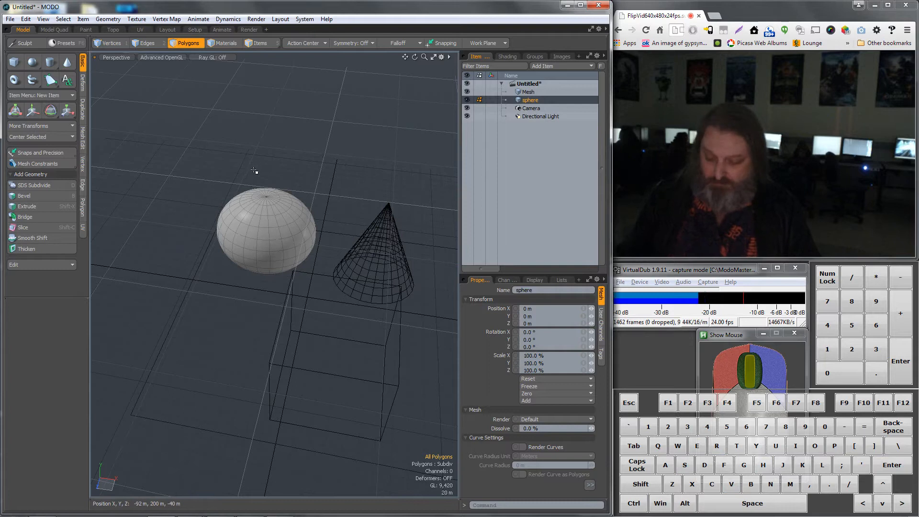
Assign an orange material (1.0, 0.22, 0.0) named "sphere" to the sphere mesh and check it from several angles in the preview render.
{"action": "key", "text": "m"}
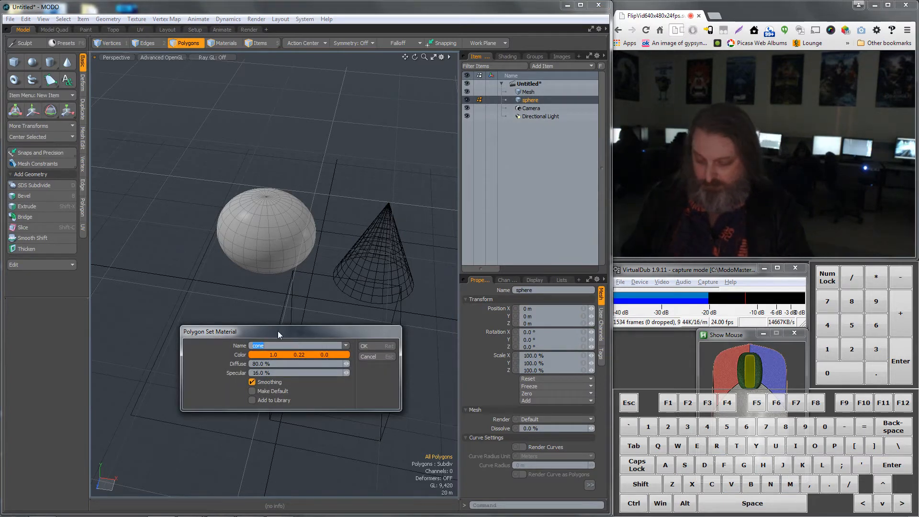
{"action": "type", "text": "sphere"}
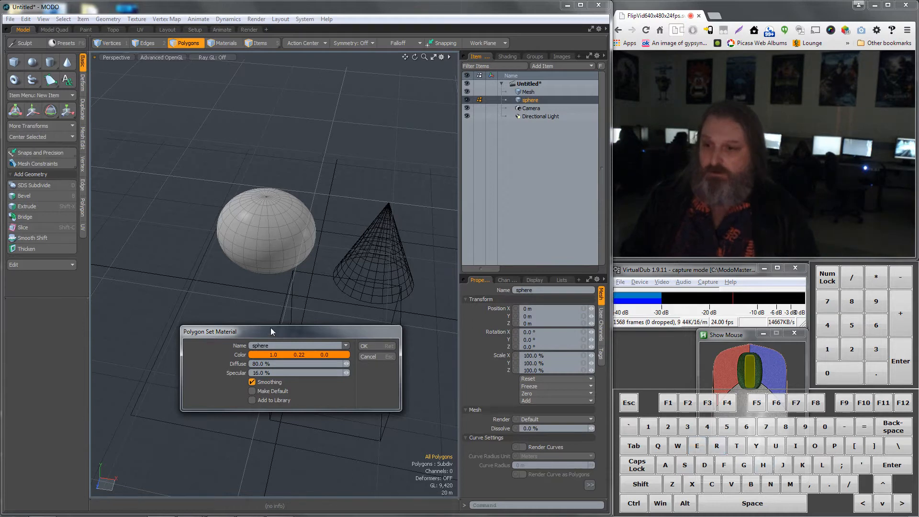
{"action": "left_click", "coordinate": [363, 346]}
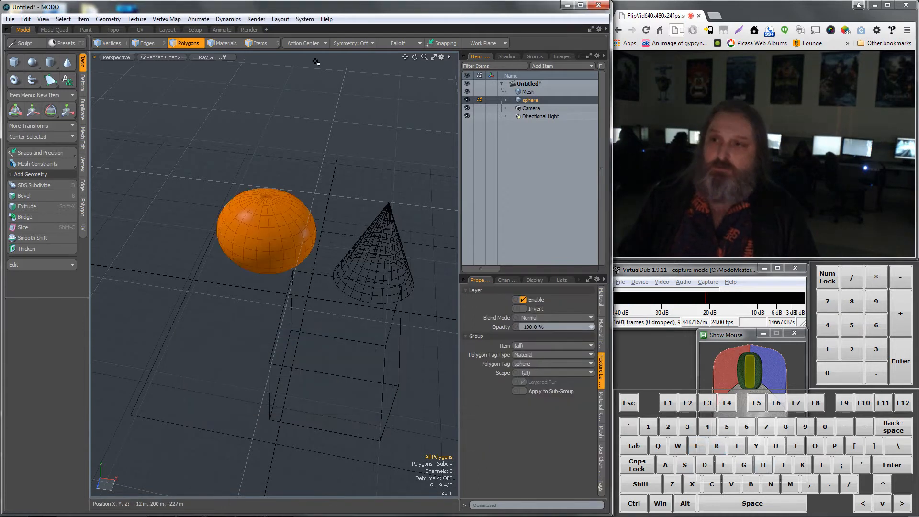
{"action": "left_click", "coordinate": [247, 29]}
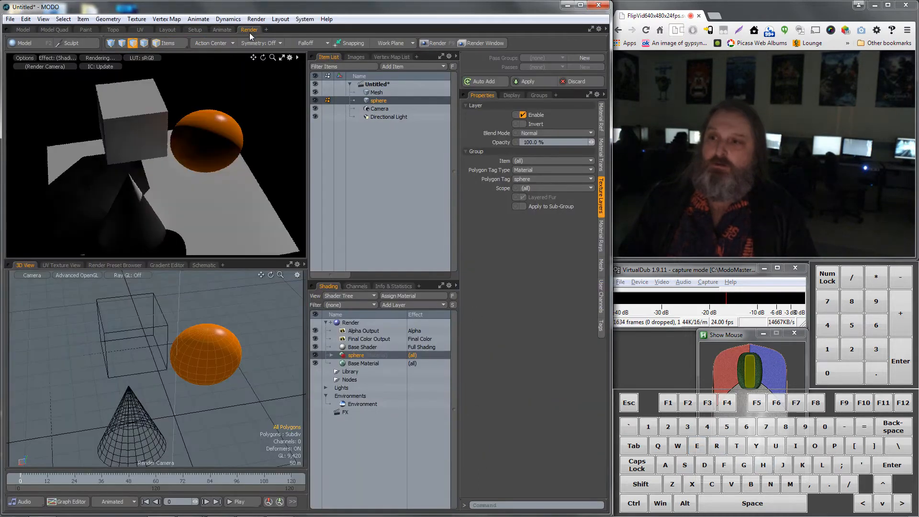
{"action": "left_click_drag", "start_coordinate": [213, 130], "coordinate": [269, 203], "text": "alt"}
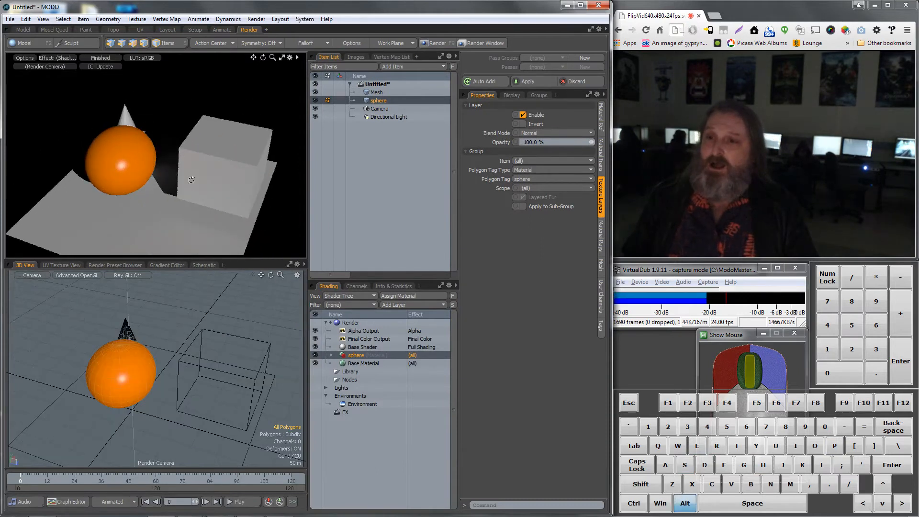
{"action": "left_click_drag", "start_coordinate": [191, 179], "coordinate": [135, 164], "text": "alt"}
{"action": "left_click_drag", "start_coordinate": [158, 168], "coordinate": [139, 155], "text": "alt"}
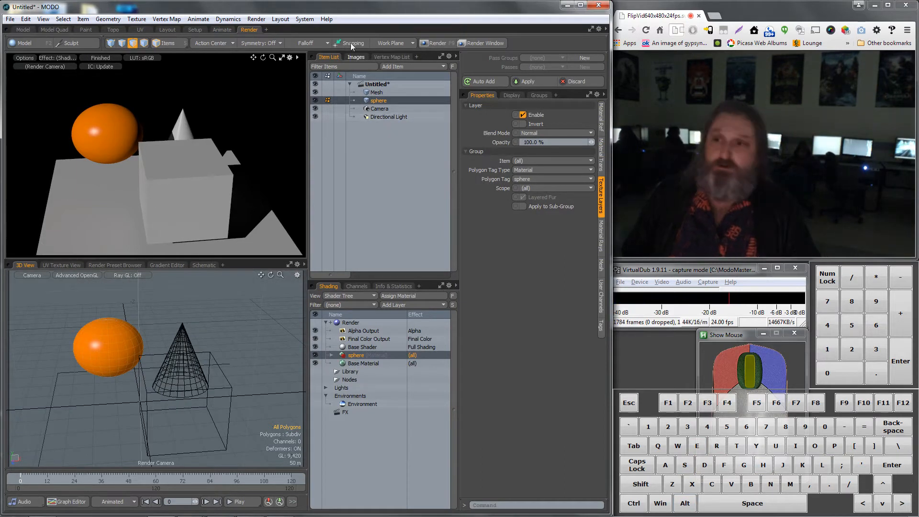
Make the original Mesh item active in the modeling layout and select all connected polygons of the cone.
{"action": "left_click", "coordinate": [23, 31]}
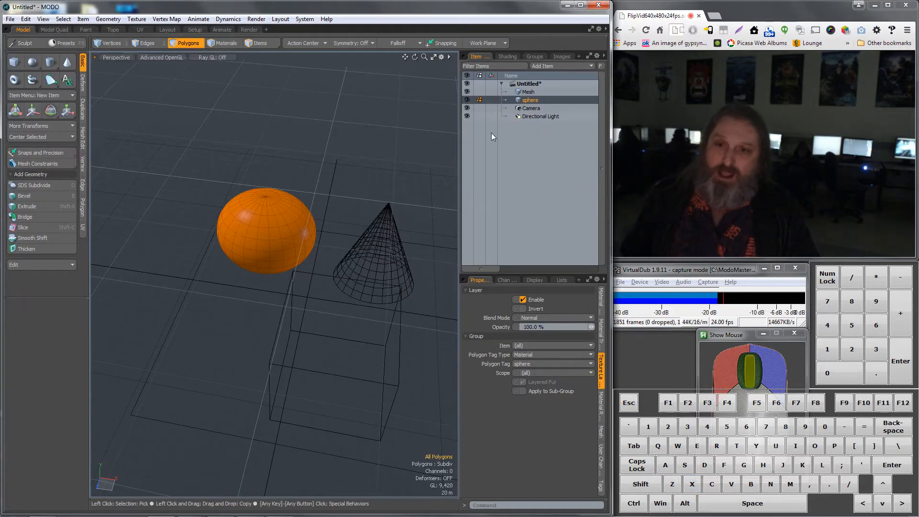
{"action": "left_click", "coordinate": [528, 93]}
{"action": "key", "text": "x"}
{"action": "left_click_drag", "start_coordinate": [358, 321], "coordinate": [288, 300]}
{"action": "left_click_drag", "start_coordinate": [402, 309], "coordinate": [412, 207], "text": "alt"}
{"action": "left_click", "coordinate": [413, 209]}
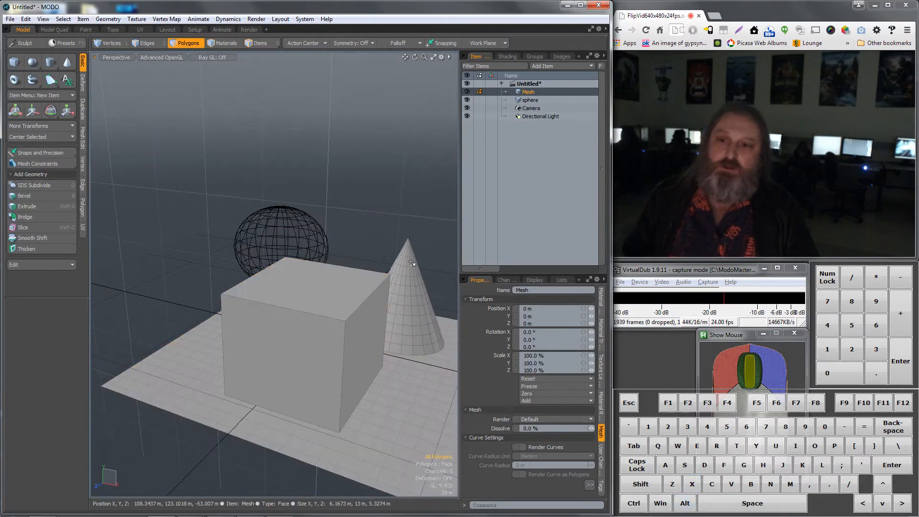
{"action": "left_click_drag", "start_coordinate": [418, 289], "coordinate": [412, 267]}
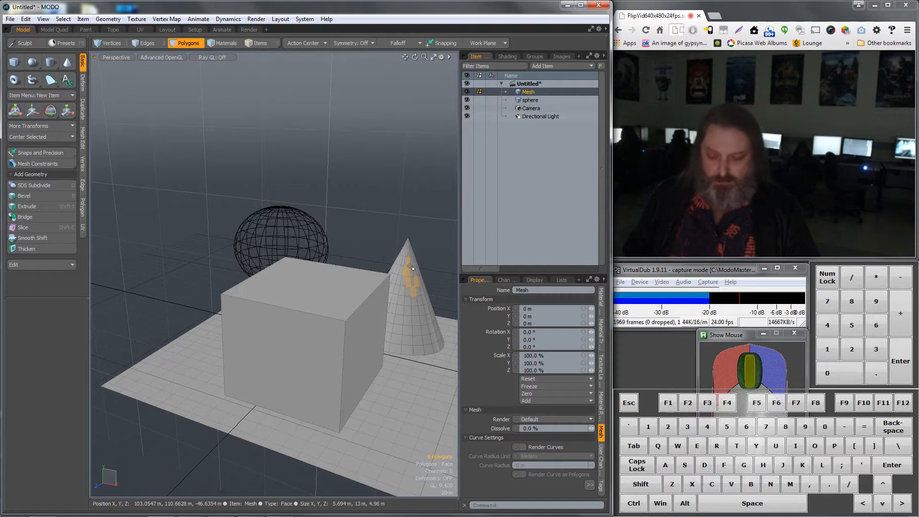
{"action": "double_click", "coordinate": [411, 266]}
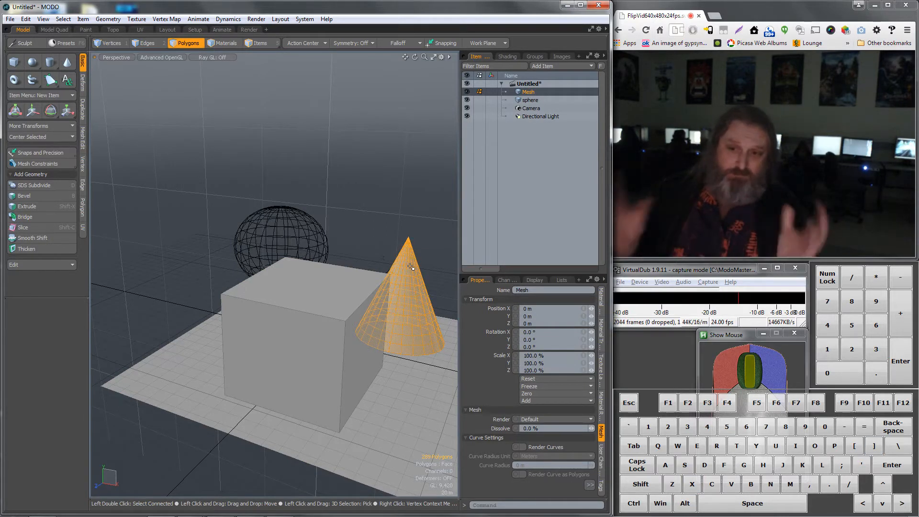
Move the selected cone polygons into a new mesh item by cutting and pasting them.
{"action": "key", "text": "ctrl+x"}
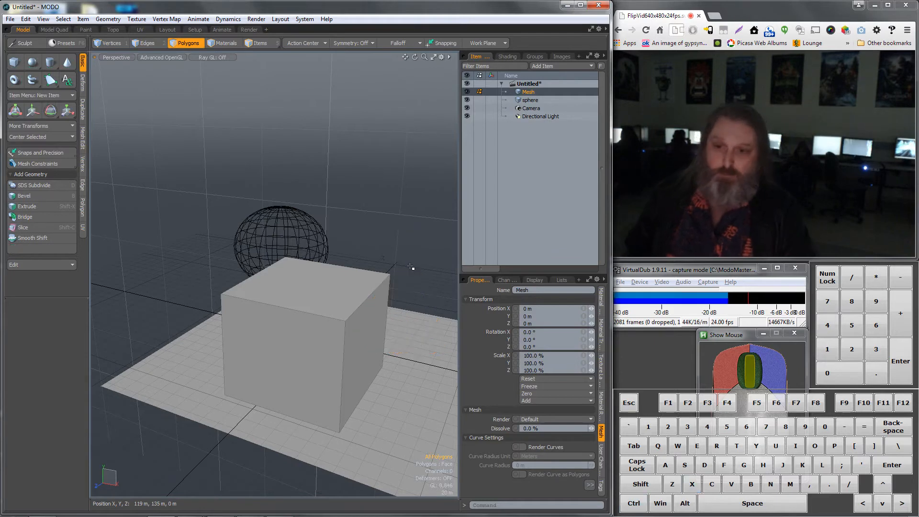
{"action": "key", "text": "n"}
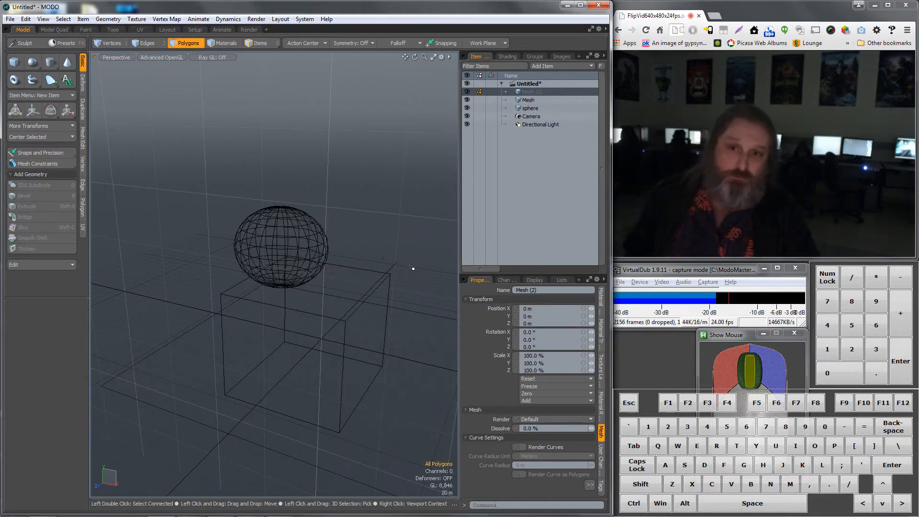
{"action": "key", "text": "ctrl+v"}
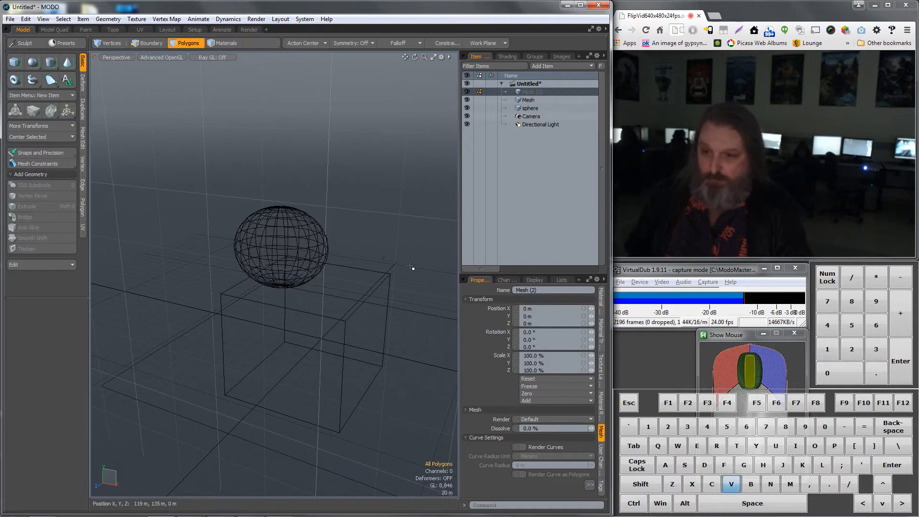
Rename the new mesh item holding the cone as "cone".
{"action": "right_click", "coordinate": [528, 91]}
{"action": "left_click", "coordinate": [527, 90]}
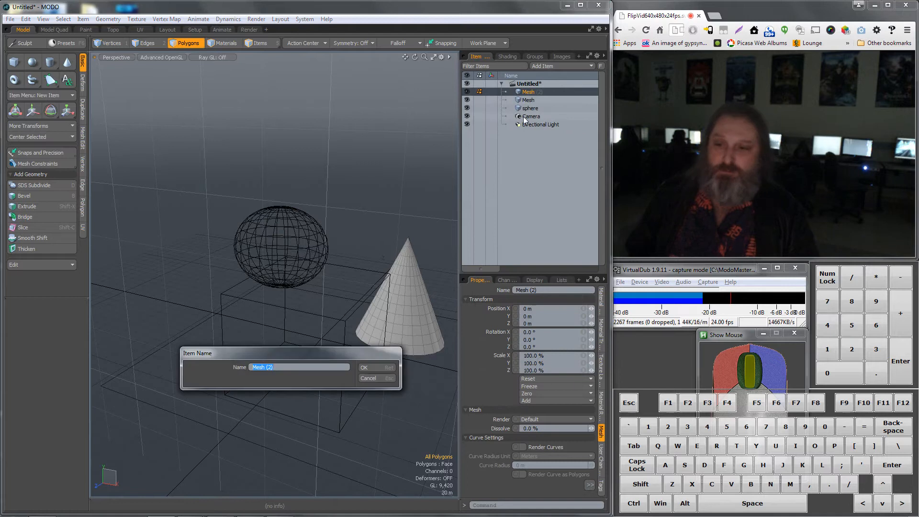
{"action": "type", "text": "cone"}
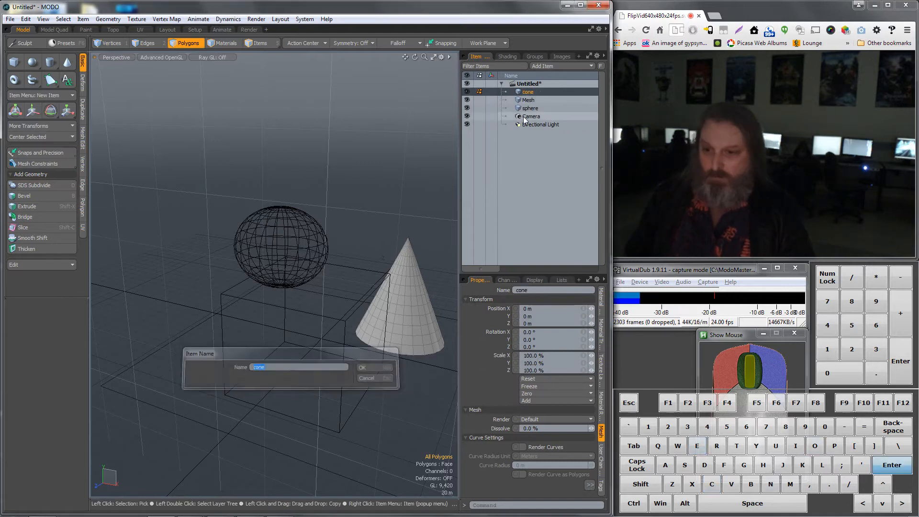
Confirm the item name "cone" and assign the cone mesh a blue material (0.0, 0.22, 1.0) named "cone".
{"action": "key", "text": "Return"}
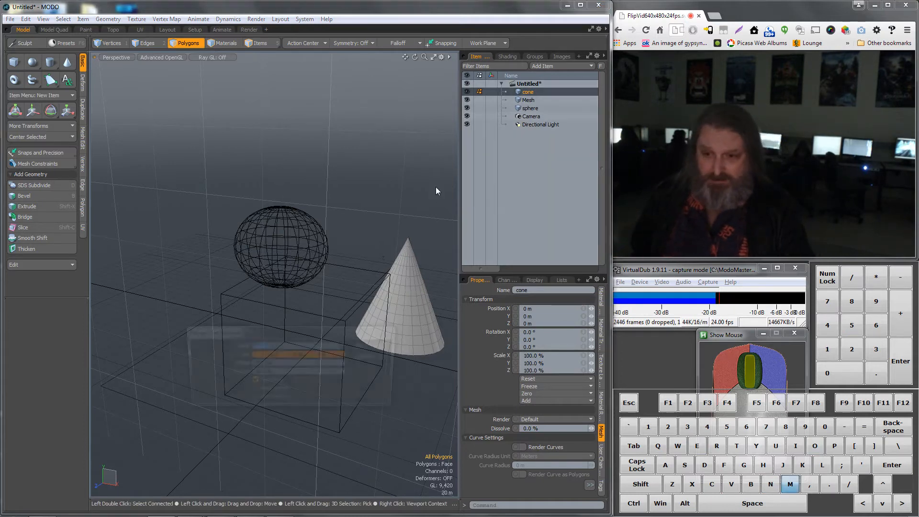
{"action": "key", "text": "m"}
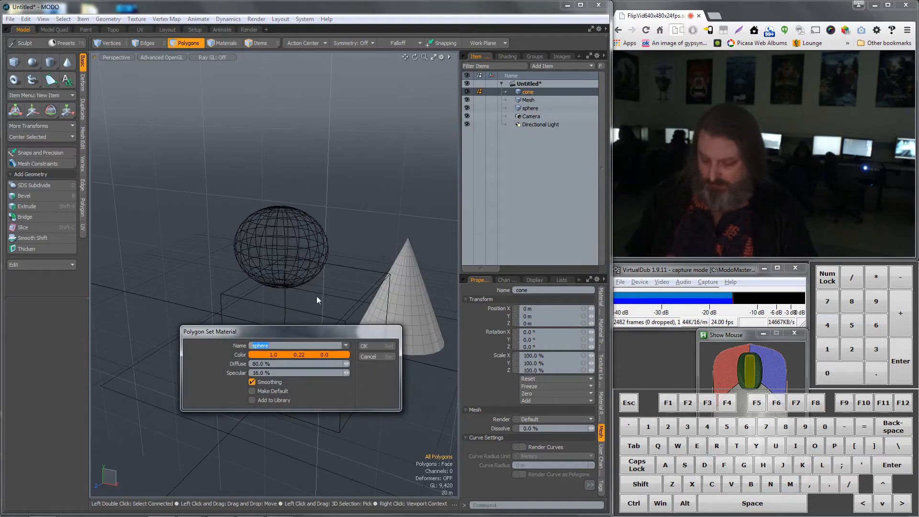
{"action": "type", "text": "cone"}
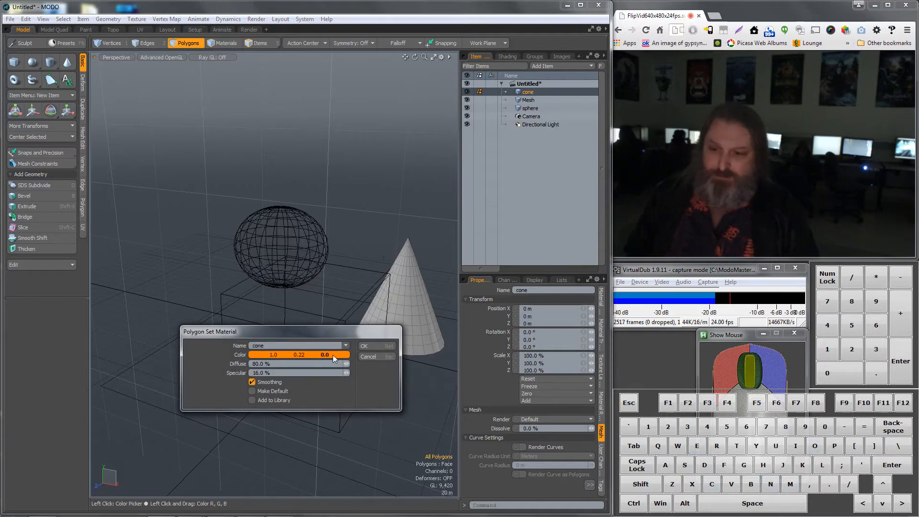
{"action": "left_click", "coordinate": [308, 358]}
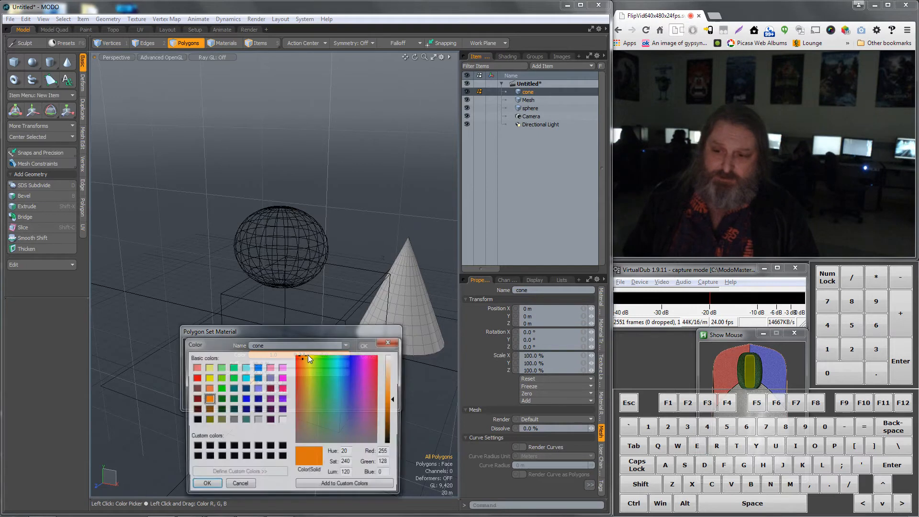
{"action": "left_click", "coordinate": [258, 367]}
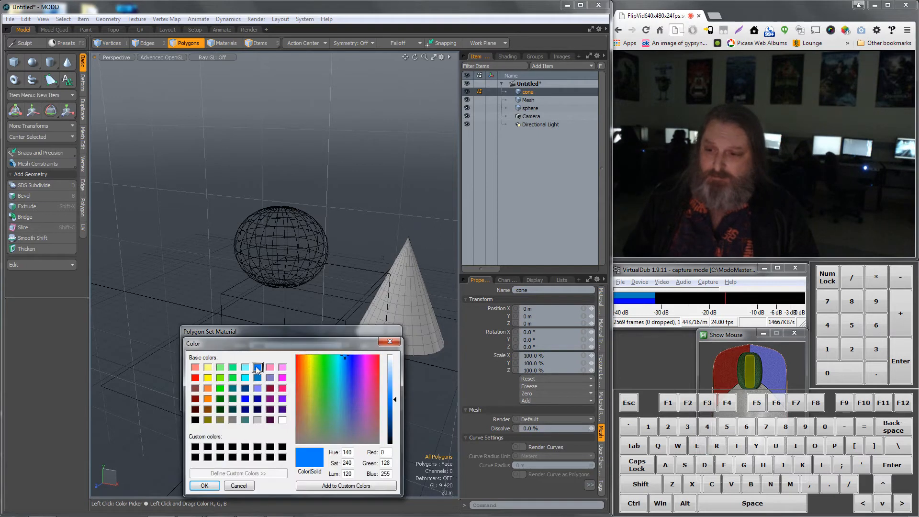
{"action": "left_click", "coordinate": [204, 486]}
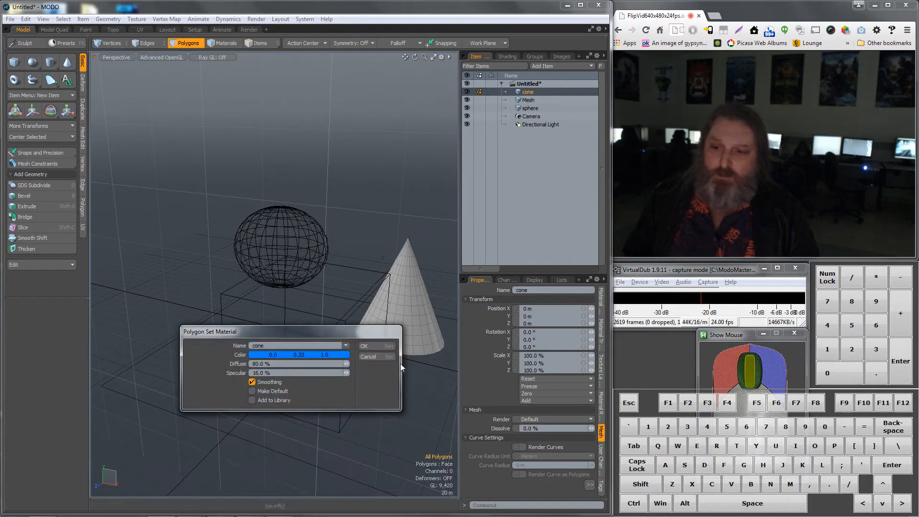
{"action": "left_click", "coordinate": [366, 347]}
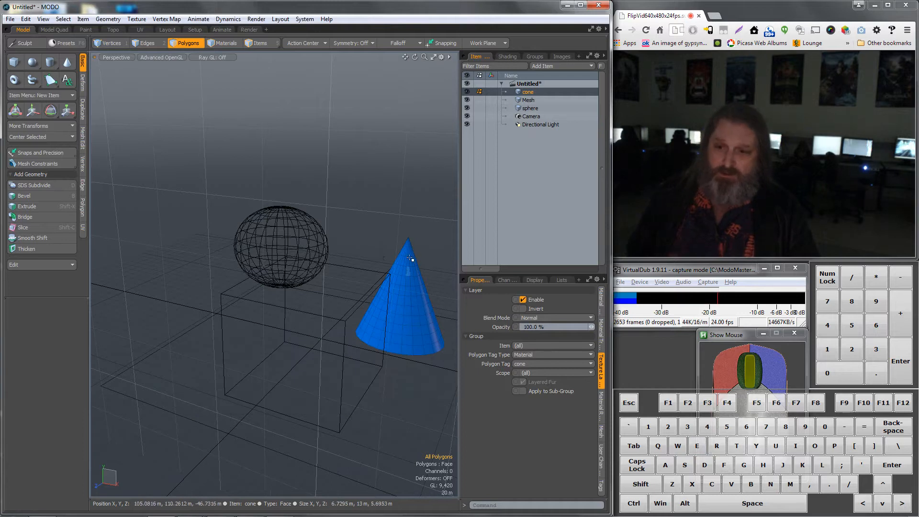
Compare the sphere and cone mesh items, and inspect their materials in the render layout's preview from another angle.
{"action": "left_click", "coordinate": [539, 105]}
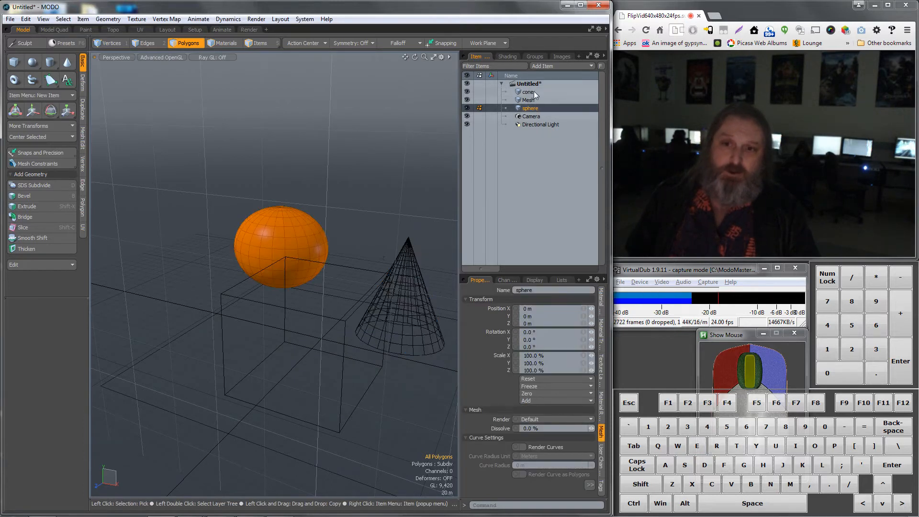
{"action": "left_click", "coordinate": [529, 91]}
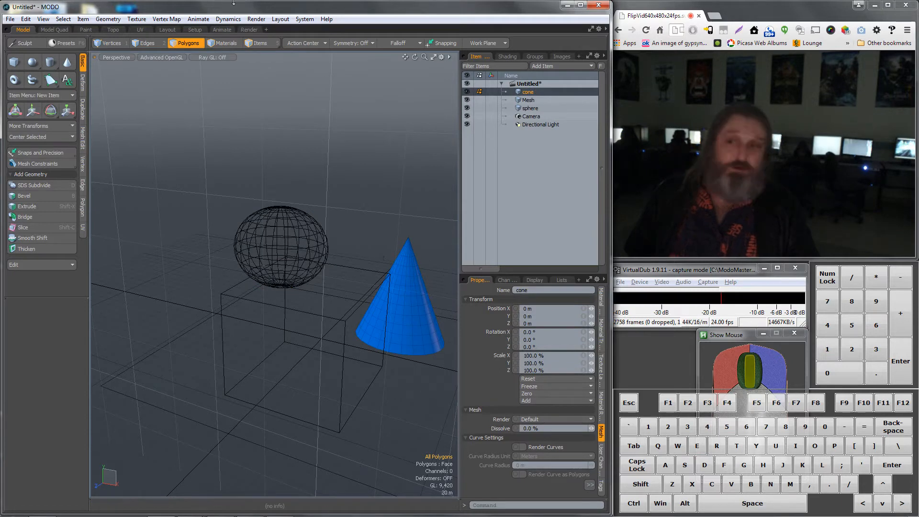
{"action": "left_click", "coordinate": [249, 29]}
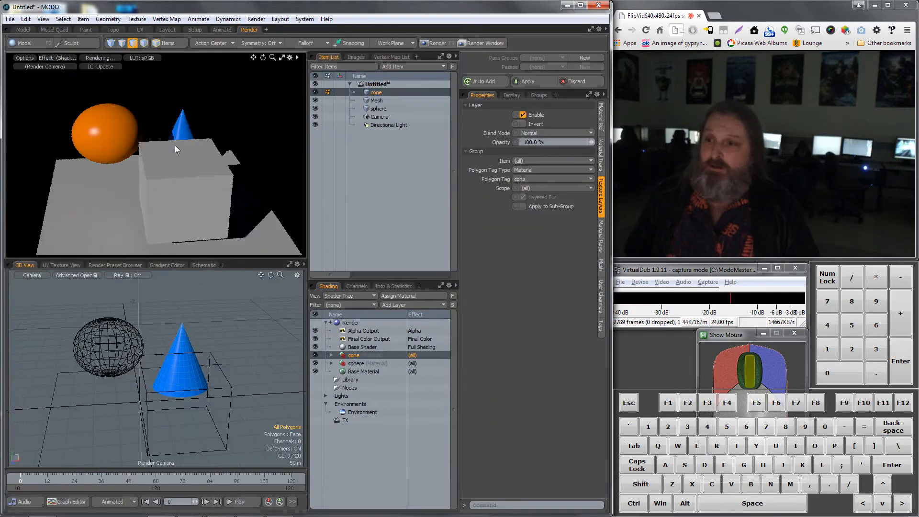
{"action": "left_click_drag", "start_coordinate": [205, 167], "coordinate": [71, 198], "text": "alt"}
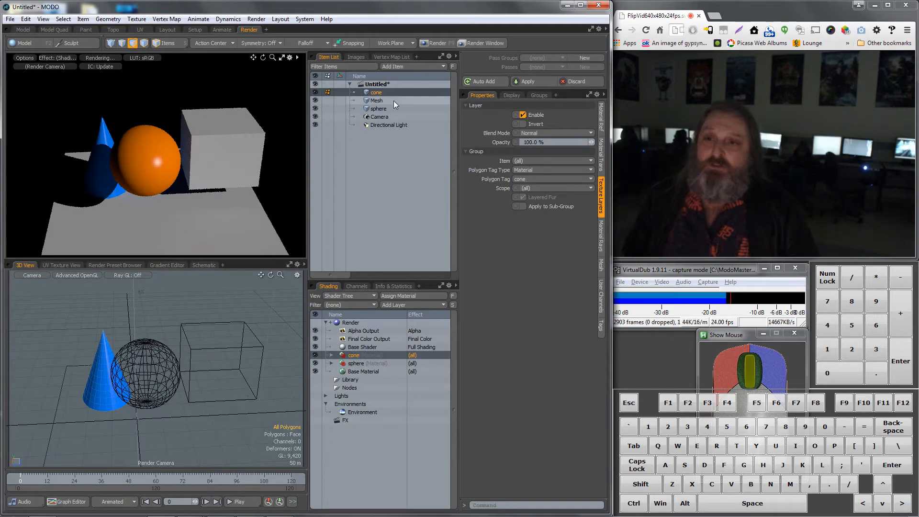
Select the sphere's material in the shader tree and enable Conserve Energy and Match Specular for it.
{"action": "left_click", "coordinate": [379, 109]}
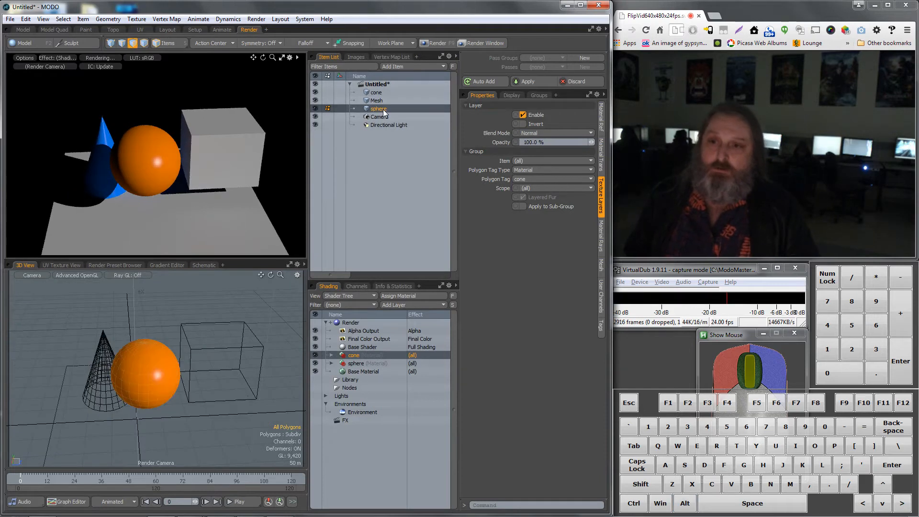
{"action": "left_click", "coordinate": [356, 364]}
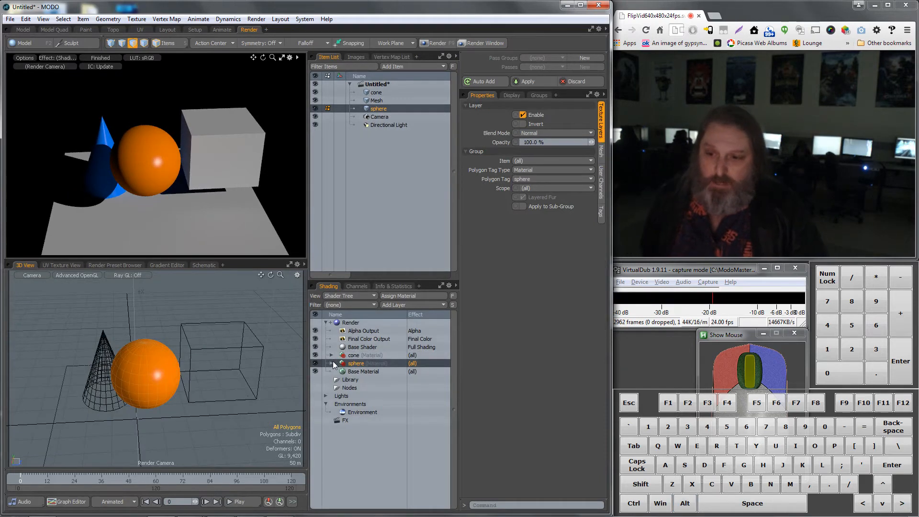
{"action": "left_click", "coordinate": [332, 363]}
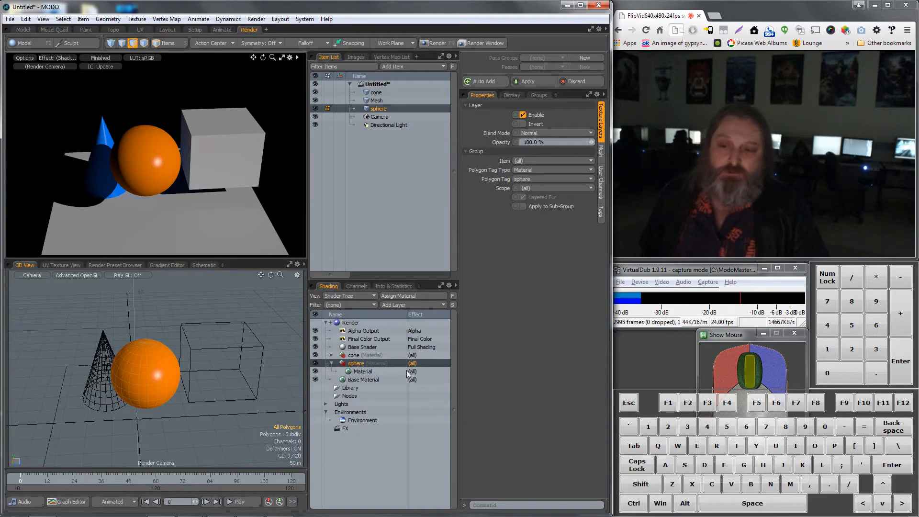
{"action": "left_click", "coordinate": [363, 372]}
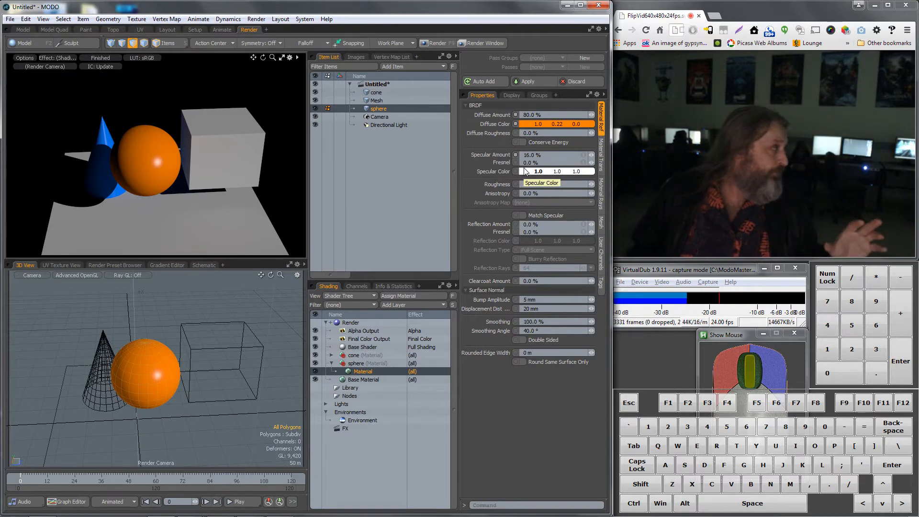
{"action": "left_click", "coordinate": [524, 143]}
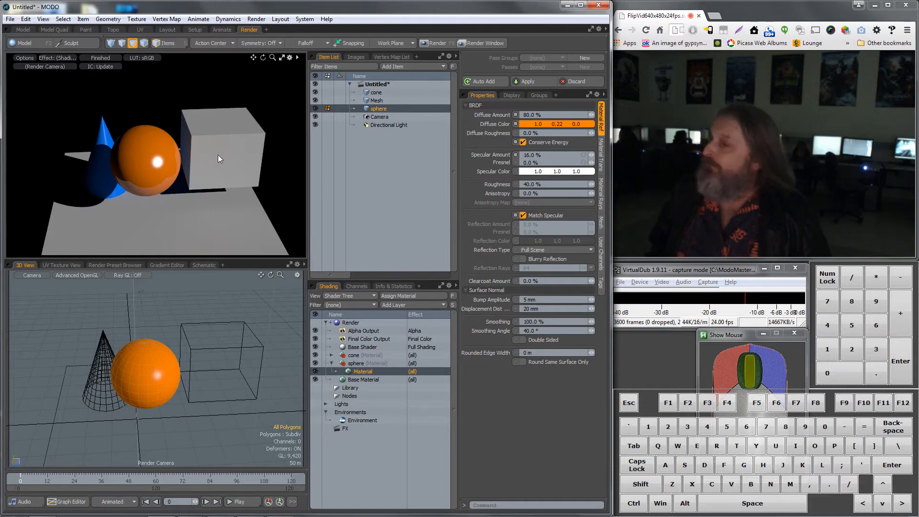
{"action": "left_click", "coordinate": [523, 216]}
{"action": "left_click", "coordinate": [524, 216]}
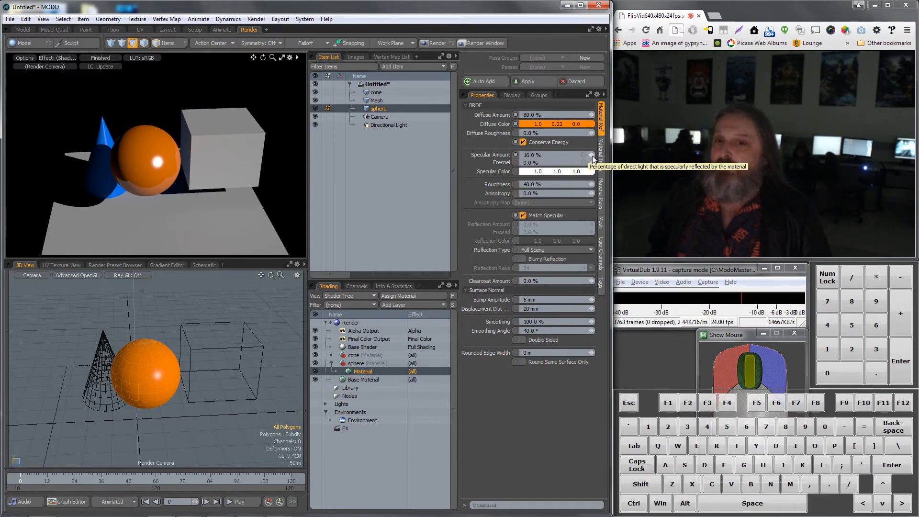
Set the sphere material's specular amount to 100% and roughness to 57.5%, with Blurry Reflection enabled.
{"action": "left_click_drag", "start_coordinate": [593, 156], "coordinate": [675, 156]}
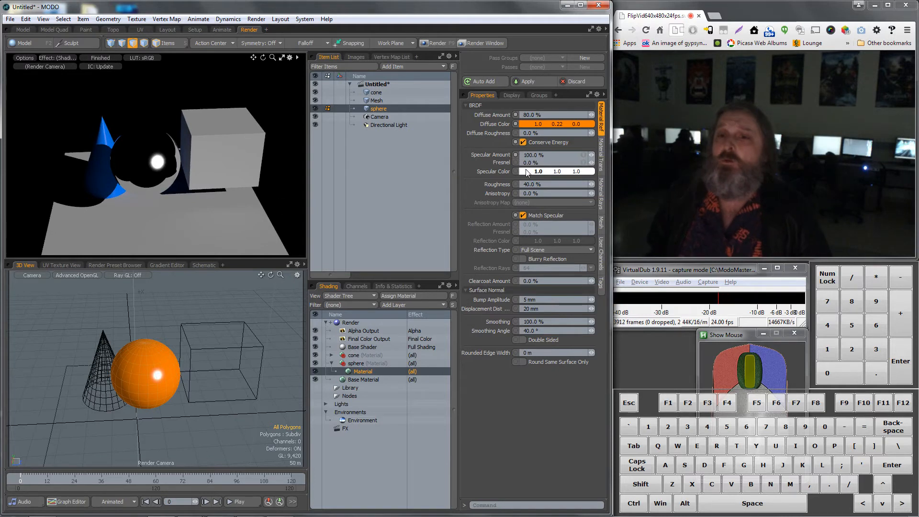
{"action": "left_click_drag", "start_coordinate": [527, 184], "coordinate": [590, 189]}
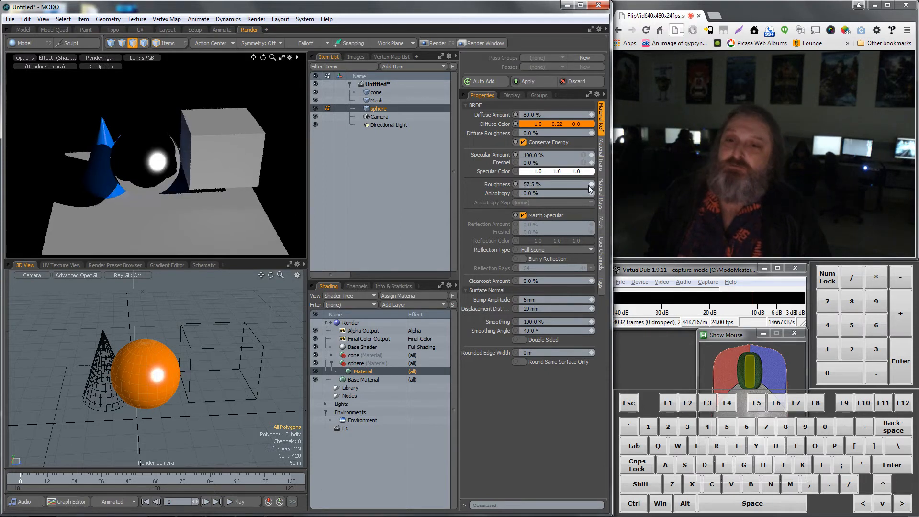
{"action": "left_click", "coordinate": [523, 259]}
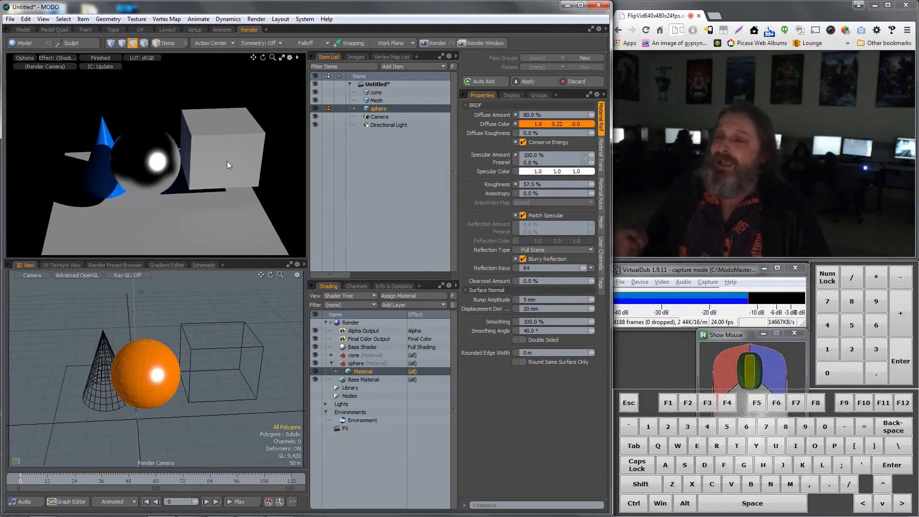
Set the sphere material's transparent amount to 58.5% and check the cone through the sphere in the preview render.
{"action": "left_click", "coordinate": [601, 157]}
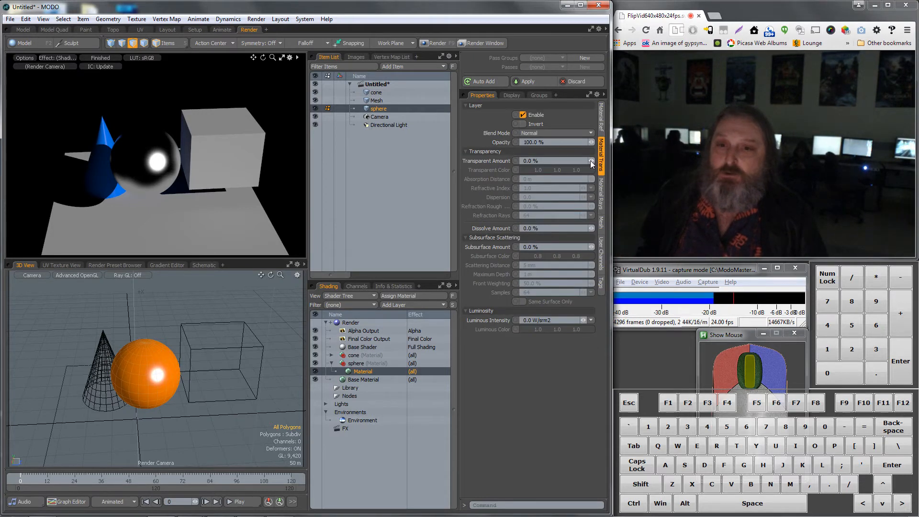
{"action": "left_click_drag", "start_coordinate": [592, 161], "coordinate": [624, 162]}
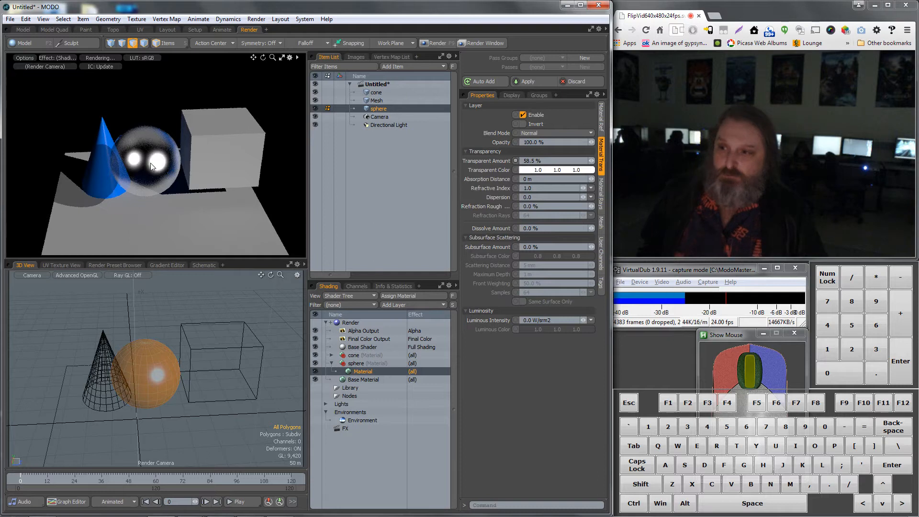
{"action": "left_click_drag", "start_coordinate": [176, 197], "coordinate": [200, 191], "text": "alt"}
{"action": "scroll", "coordinate": [181, 172], "scroll_direction": "up", "scroll_amount": 3}
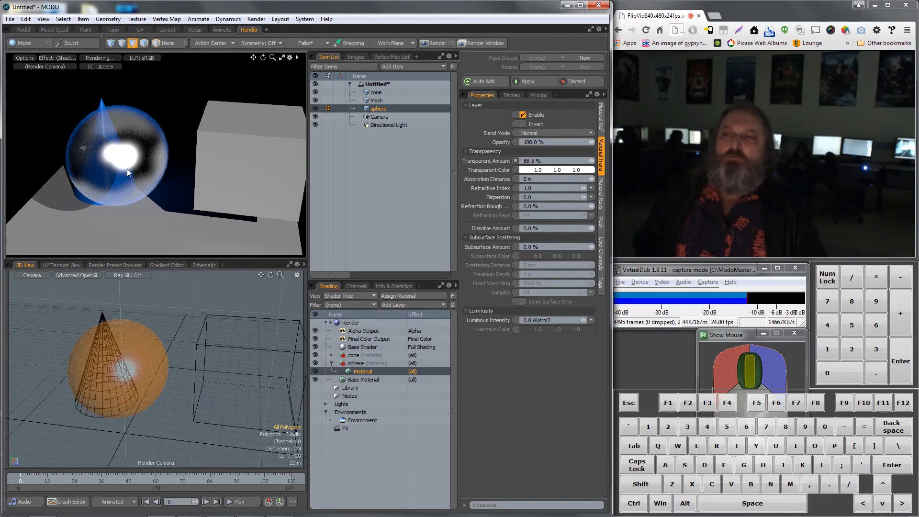
{"action": "left_click_drag", "start_coordinate": [127, 168], "coordinate": [85, 158], "text": "alt"}
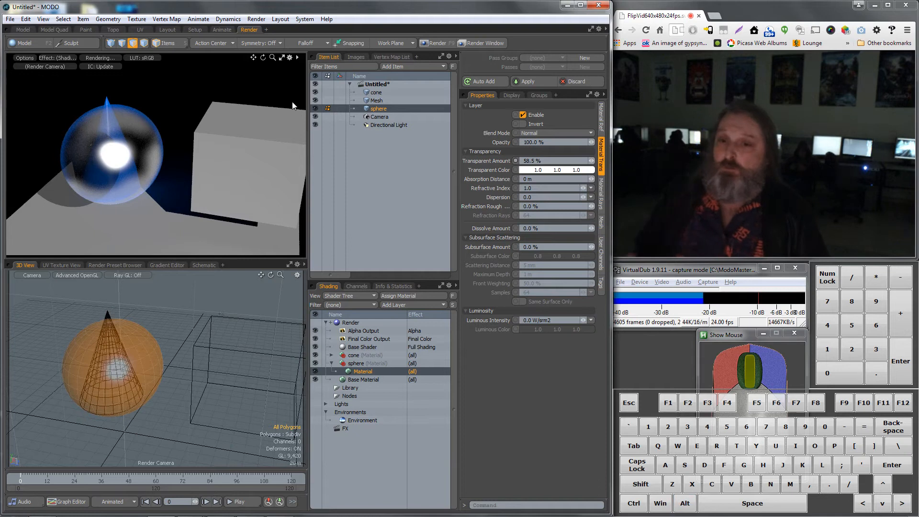
Set the sphere material's refractive index to the Water preset (1.33) and check the refraction from several angles.
{"action": "left_click", "coordinate": [591, 188]}
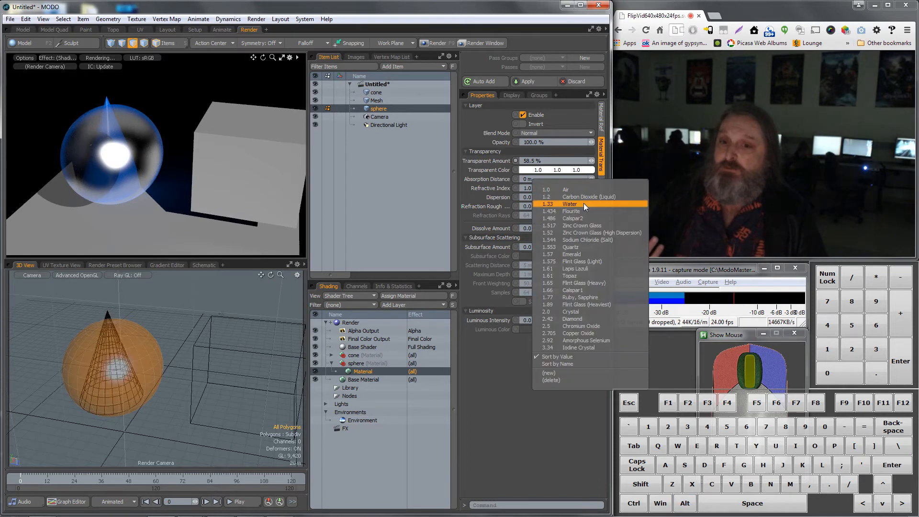
{"action": "left_click", "coordinate": [585, 204]}
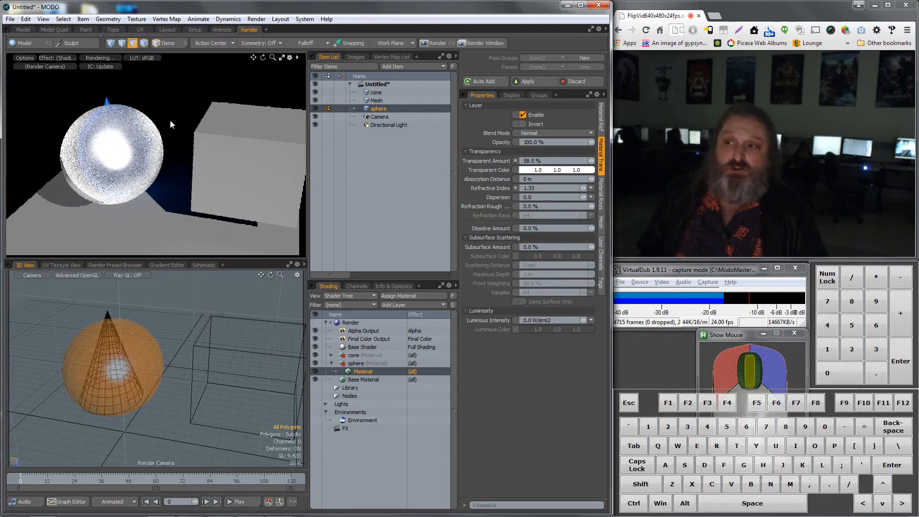
{"action": "left_click_drag", "start_coordinate": [180, 169], "coordinate": [240, 178], "text": "alt"}
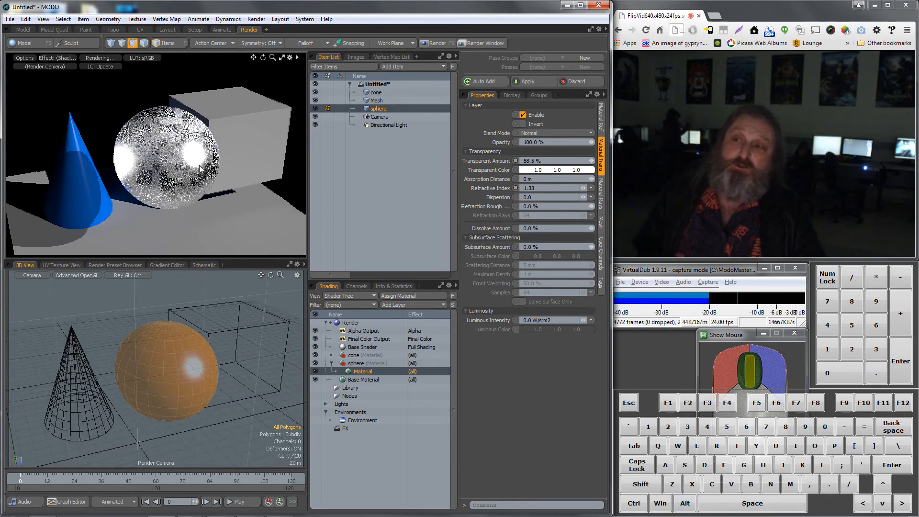
{"action": "left_click_drag", "start_coordinate": [203, 175], "coordinate": [359, 153], "text": "alt"}
Lower the sphere material's specular amount to 41.5% and check the sphere in the preview render.
{"action": "left_click", "coordinate": [602, 119]}
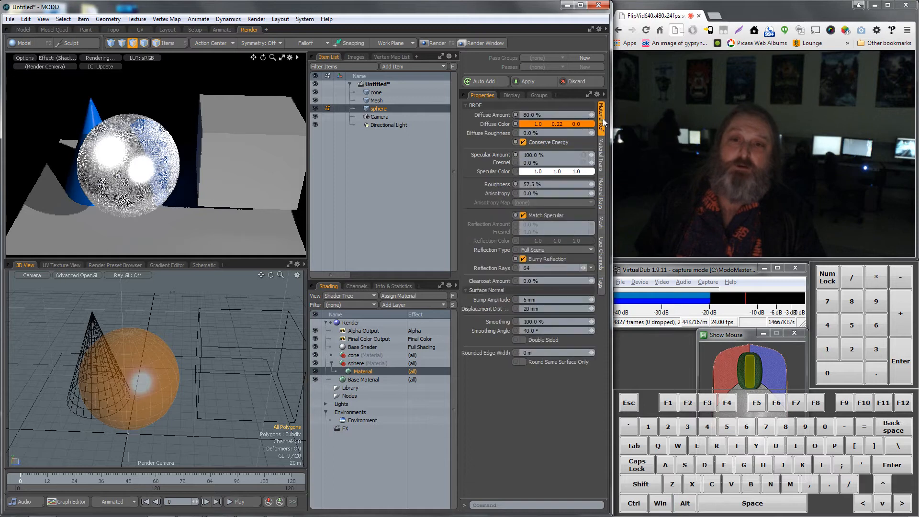
{"action": "mouse_move", "coordinate": [586, 156]}
{"action": "left_mouse_down"}
{"action": "mouse_move", "coordinate": [575, 157]}
{"action": "mouse_move", "coordinate": [583, 155]}
{"action": "left_mouse_up"}
{"action": "left_click_drag", "start_coordinate": [146, 167], "coordinate": [152, 189], "text": "alt"}
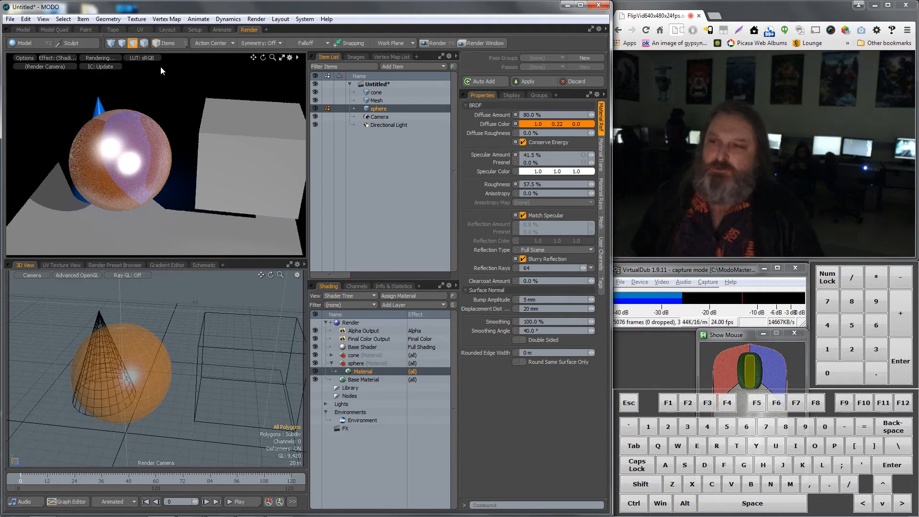
Set Ray GL to Full in the modeling layout's perspective view and examine the cone through the transparent sphere.
{"action": "left_click", "coordinate": [24, 28]}
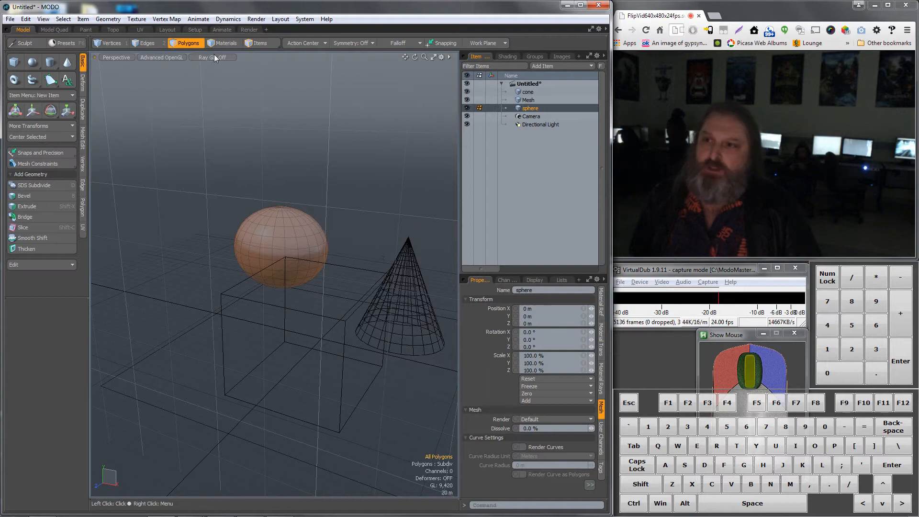
{"action": "right_click", "coordinate": [211, 62]}
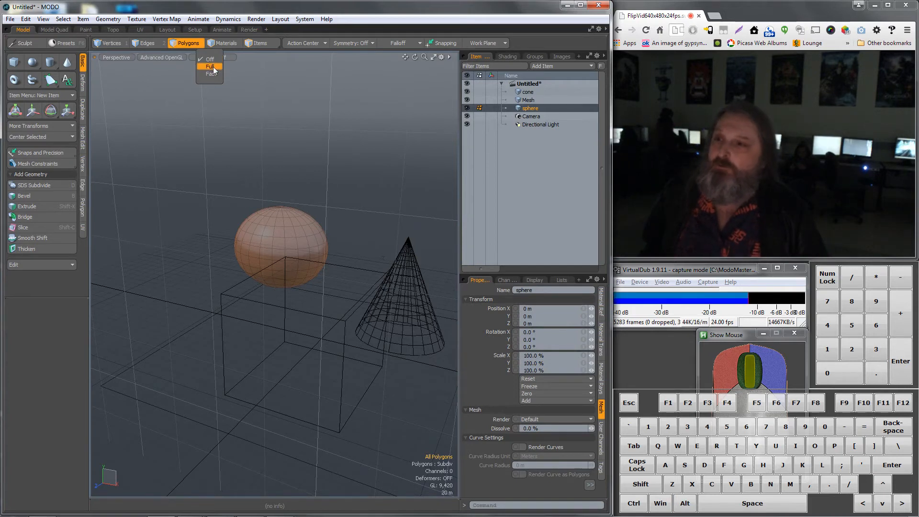
{"action": "left_click", "coordinate": [211, 67]}
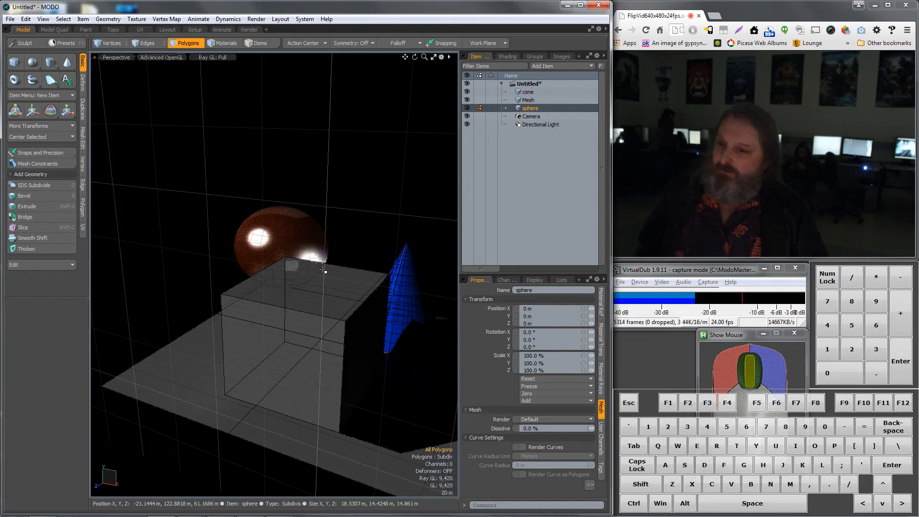
{"action": "left_click_drag", "start_coordinate": [314, 278], "coordinate": [235, 283], "text": "alt"}
{"action": "scroll", "coordinate": [250, 271], "scroll_direction": "up", "scroll_amount": 2}
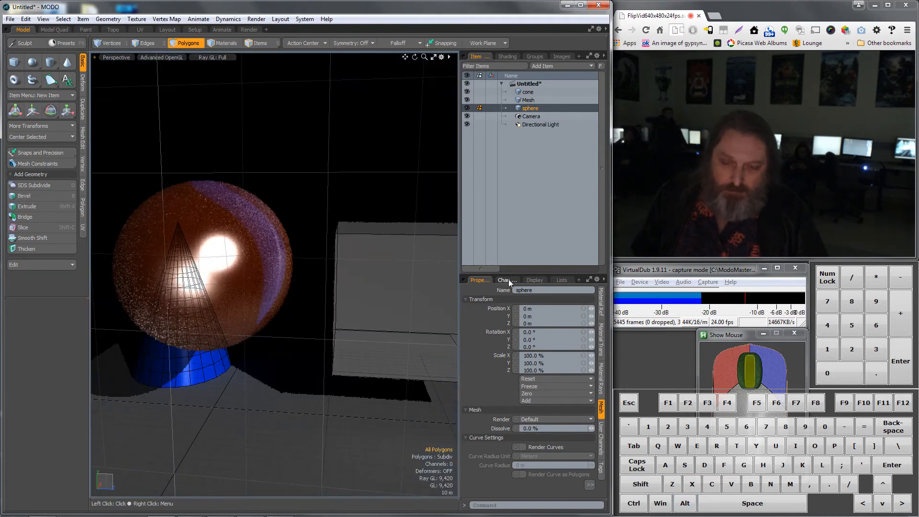
Change the sphere material's diffuse color to green with RGB values 0.0, 1.0, 0.2.
{"action": "left_click", "coordinate": [508, 57]}
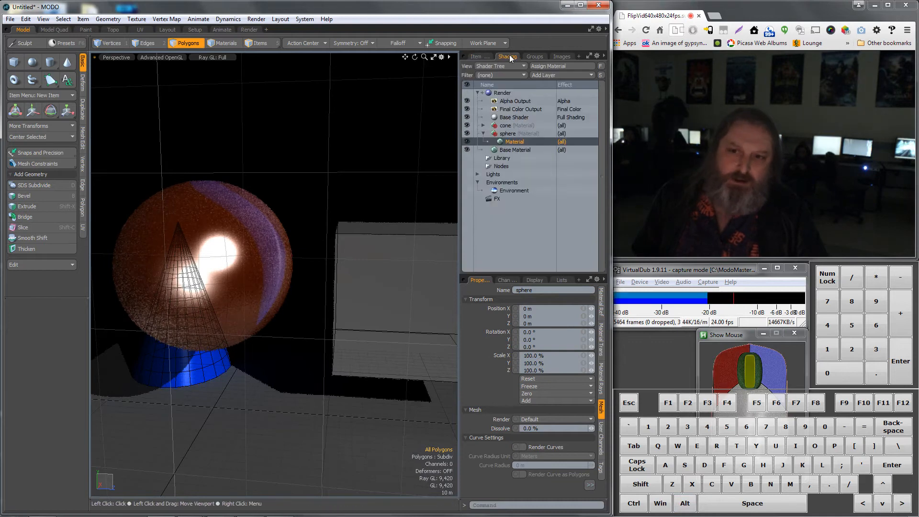
{"action": "double_click", "coordinate": [514, 142]}
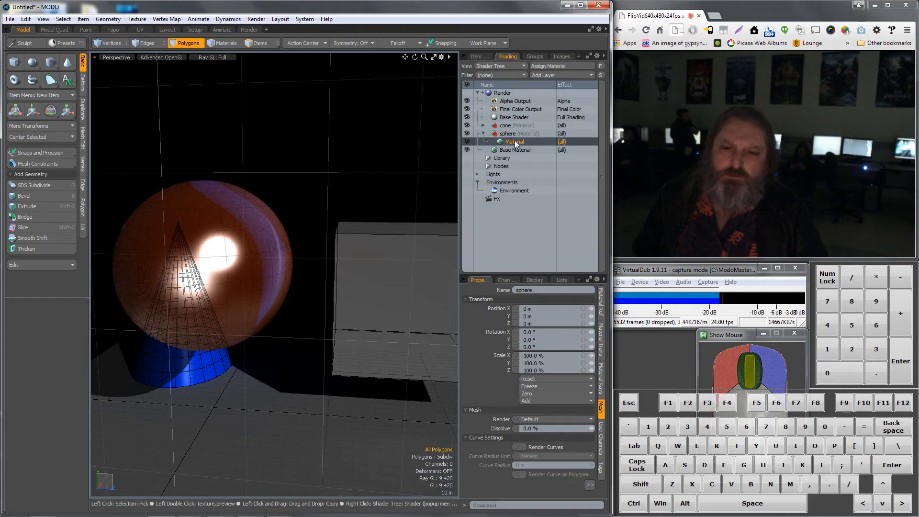
{"action": "left_click", "coordinate": [602, 304]}
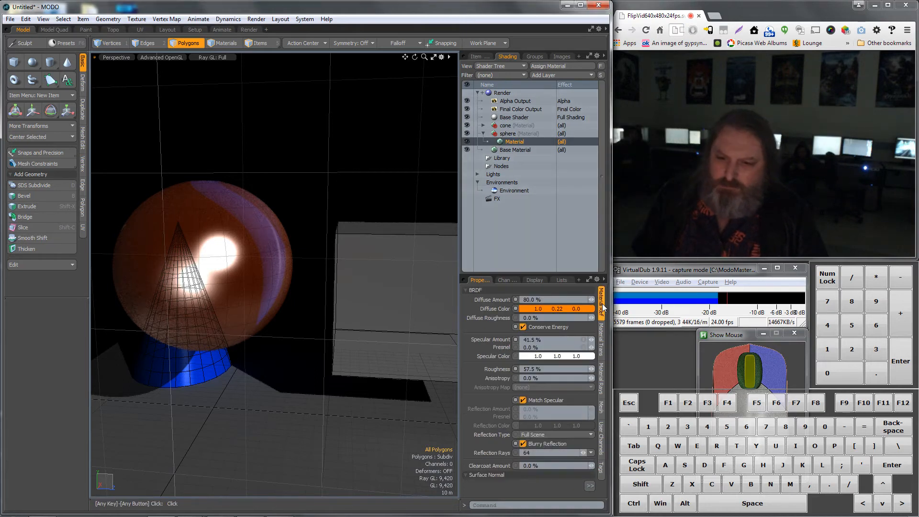
{"action": "left_click", "coordinate": [527, 310]}
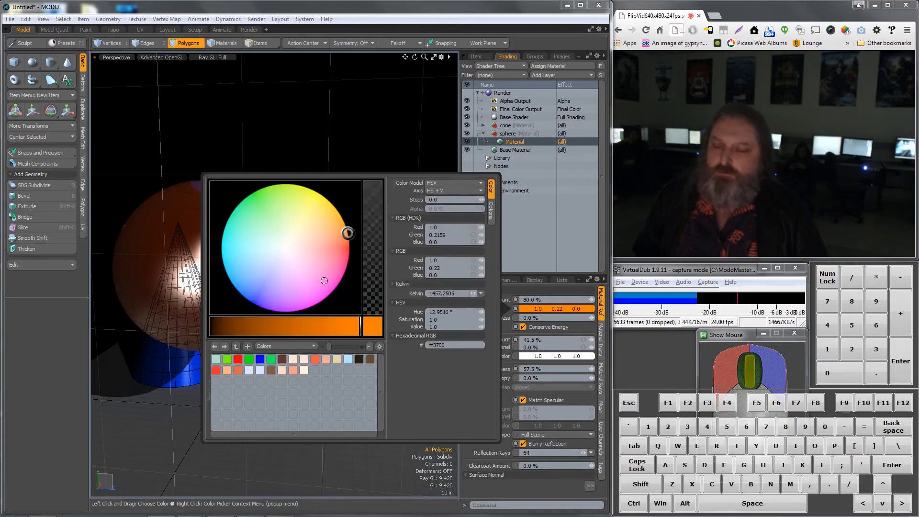
{"action": "left_click", "coordinate": [242, 199]}
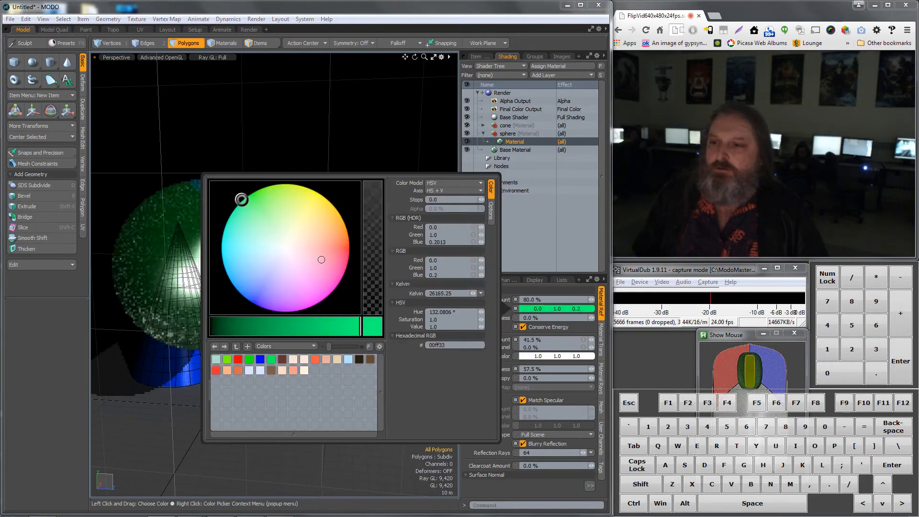
{"action": "left_click", "coordinate": [160, 271]}
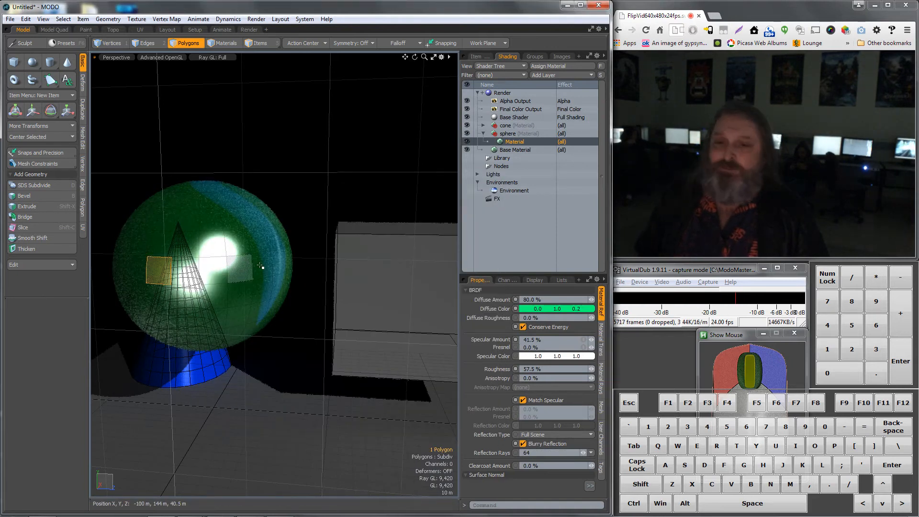
{"action": "left_click", "coordinate": [239, 268]}
Set the sphere material's refractive index to 2.42 and check the sphere in the perspective view.
{"action": "left_click", "coordinate": [602, 343]}
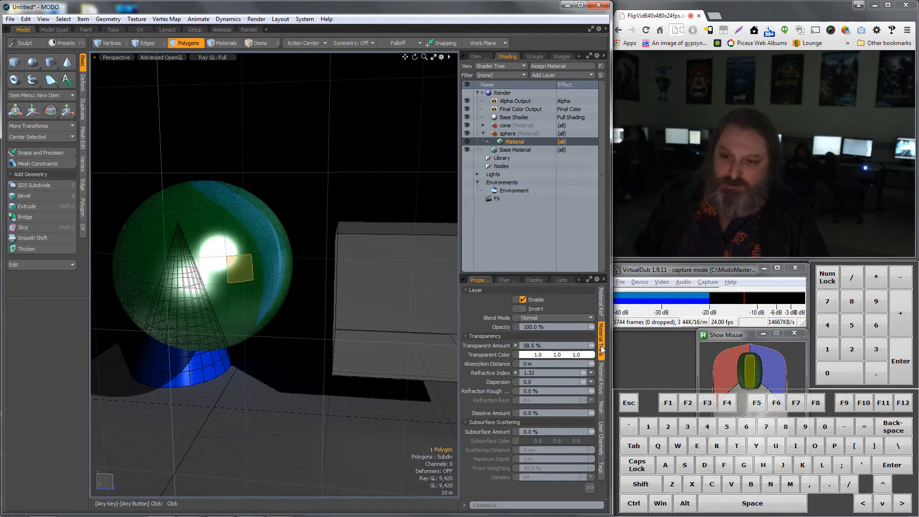
{"action": "left_click", "coordinate": [591, 373]}
{"action": "left_click", "coordinate": [573, 488]}
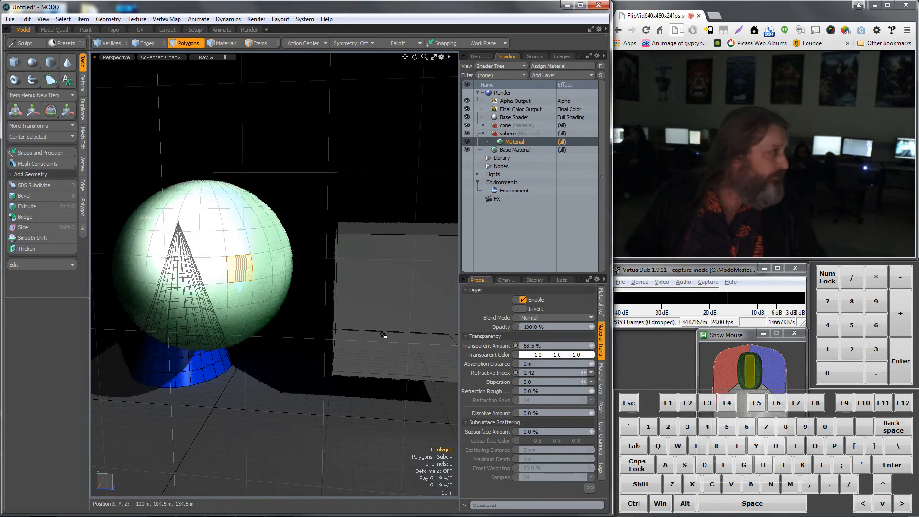
{"action": "scroll", "coordinate": [383, 329], "scroll_direction": "down", "scroll_amount": 2}
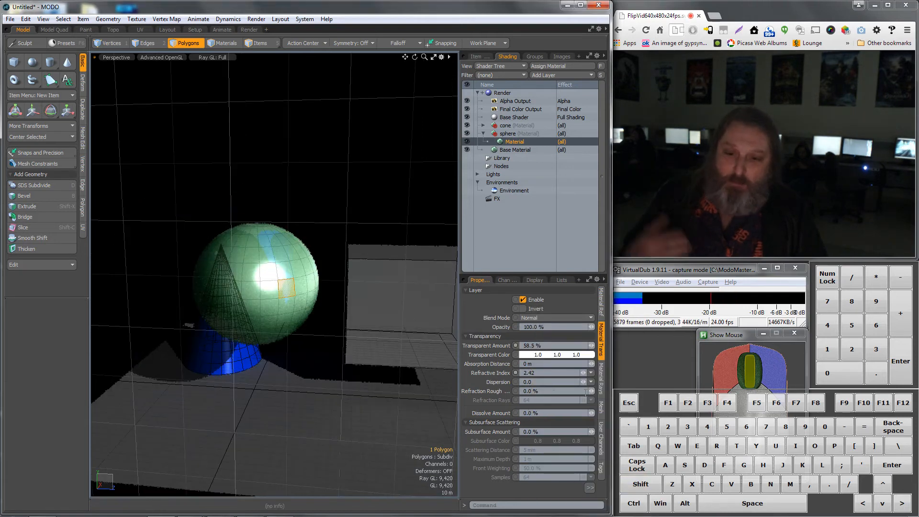
Review the sphere material's ray, transparency and reflection settings, and examine the sphere and cone from another angle.
{"action": "left_click", "coordinate": [602, 380]}
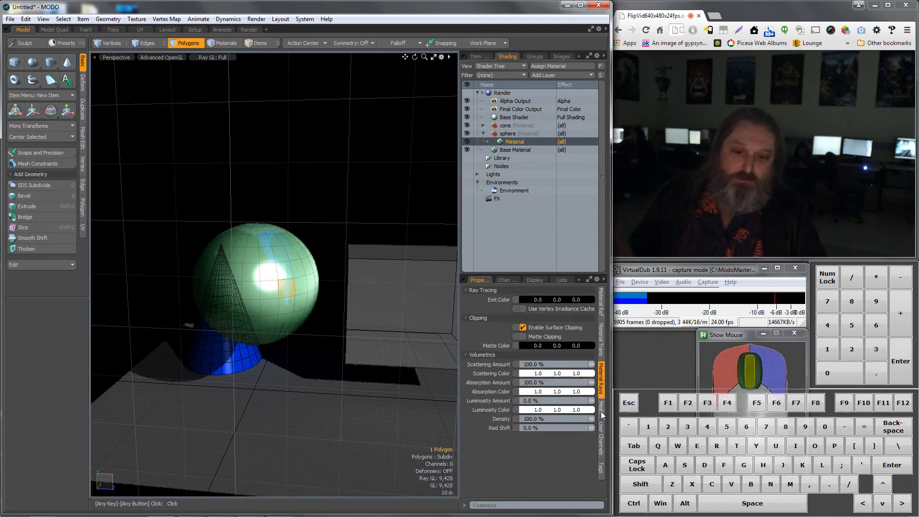
{"action": "left_click", "coordinate": [601, 340]}
{"action": "left_click", "coordinate": [601, 304]}
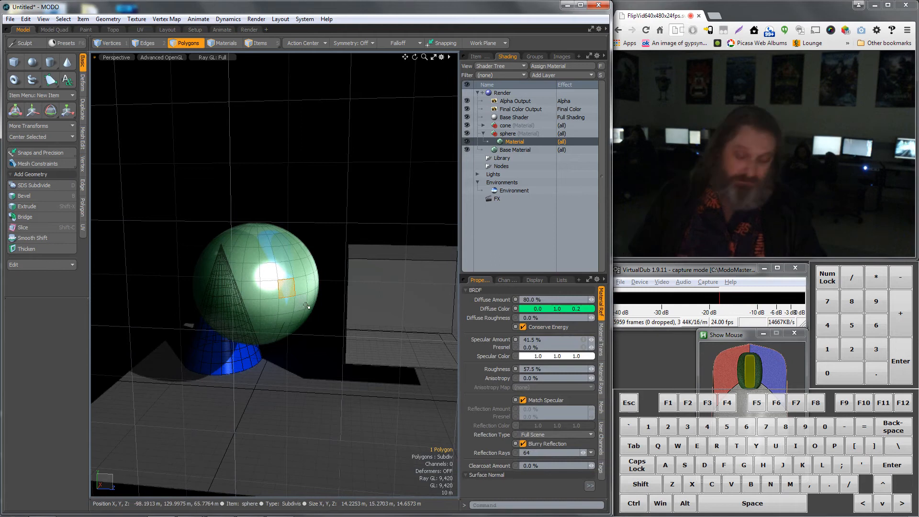
{"action": "left_click_drag", "start_coordinate": [307, 306], "coordinate": [321, 332], "text": "alt"}
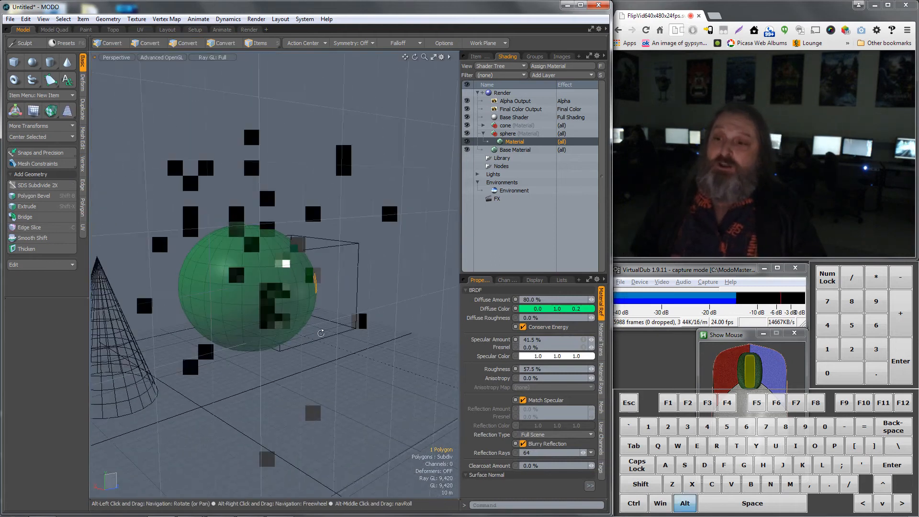
{"action": "left_click_drag", "start_coordinate": [232, 316], "coordinate": [387, 317], "text": "alt+shift"}
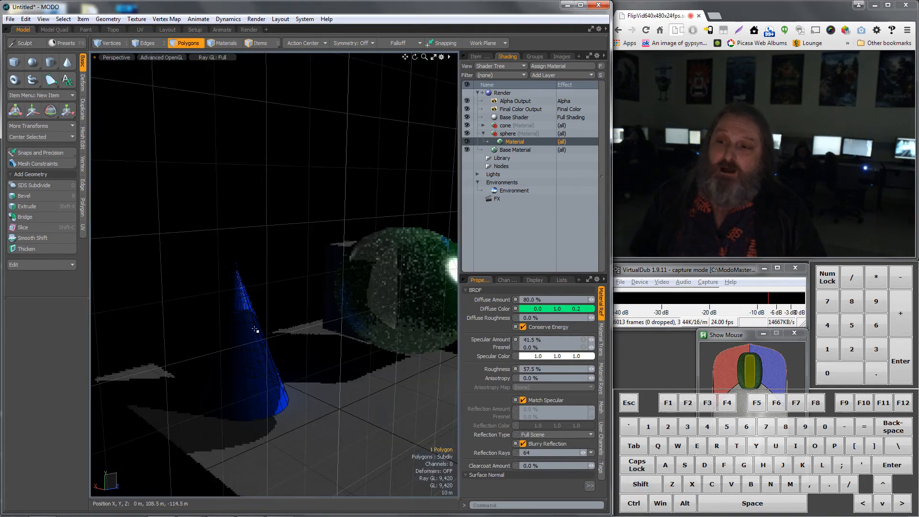
Switch to the Render layout and try to apply the Red Brick 01.lxp preset to the cone in the preview.
{"action": "left_click", "coordinate": [512, 126]}
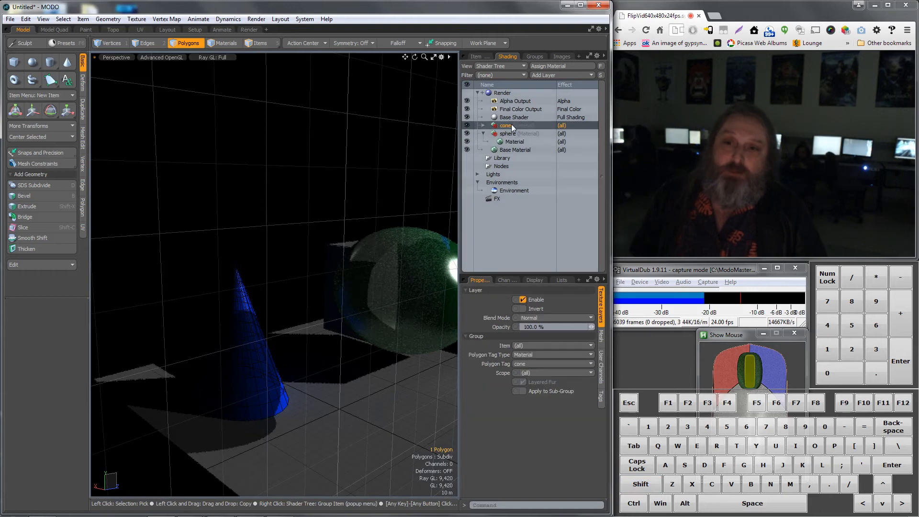
{"action": "left_click", "coordinate": [249, 30]}
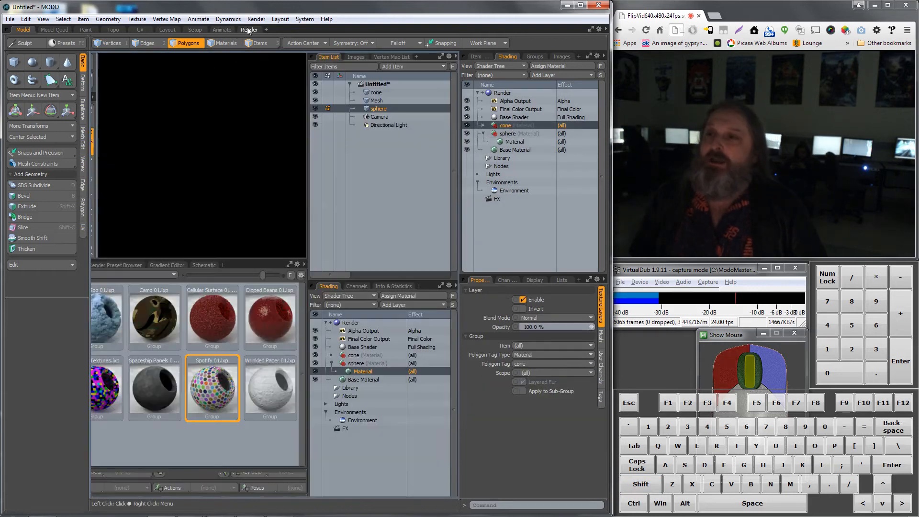
{"action": "left_click", "coordinate": [123, 265]}
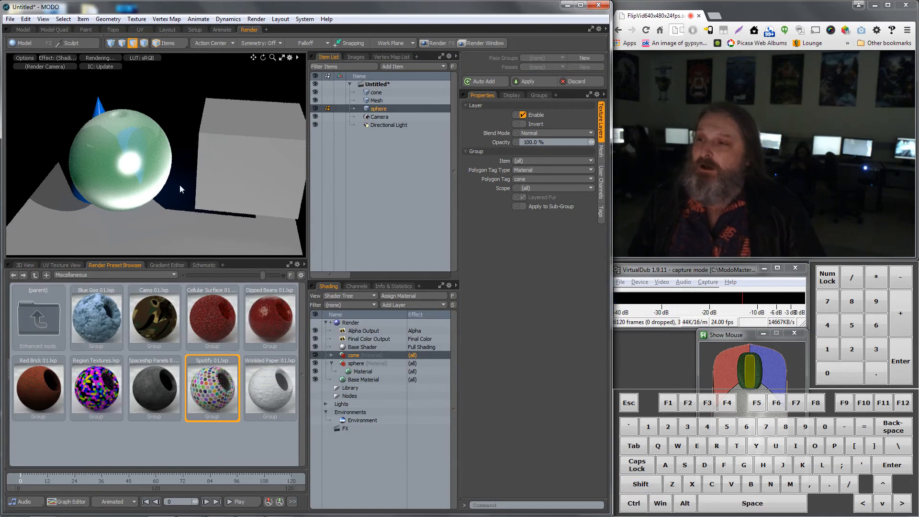
{"action": "left_click_drag", "start_coordinate": [179, 185], "coordinate": [119, 244], "text": "alt"}
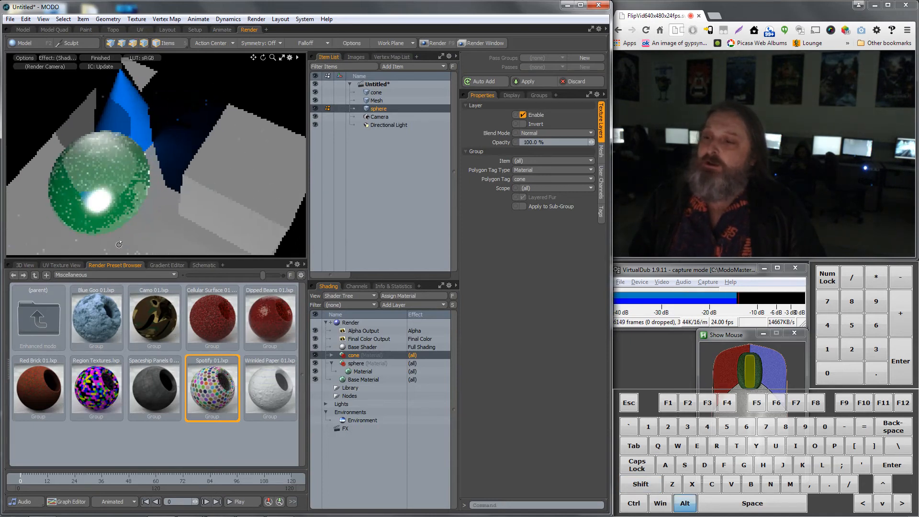
{"action": "left_click_drag", "start_coordinate": [38, 383], "coordinate": [133, 108]}
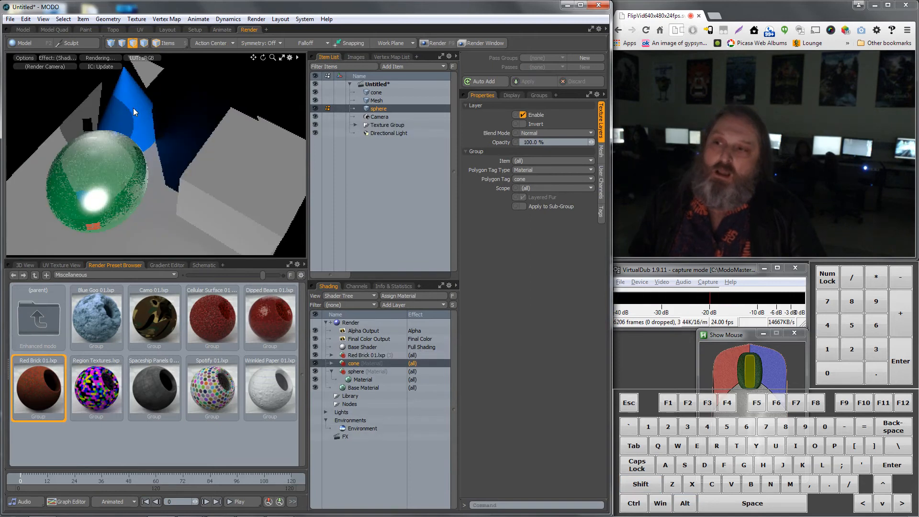
Toggle the cone material group off and back on to check its effect in the preview render.
{"action": "left_click_drag", "start_coordinate": [134, 108], "coordinate": [249, 182], "text": "alt"}
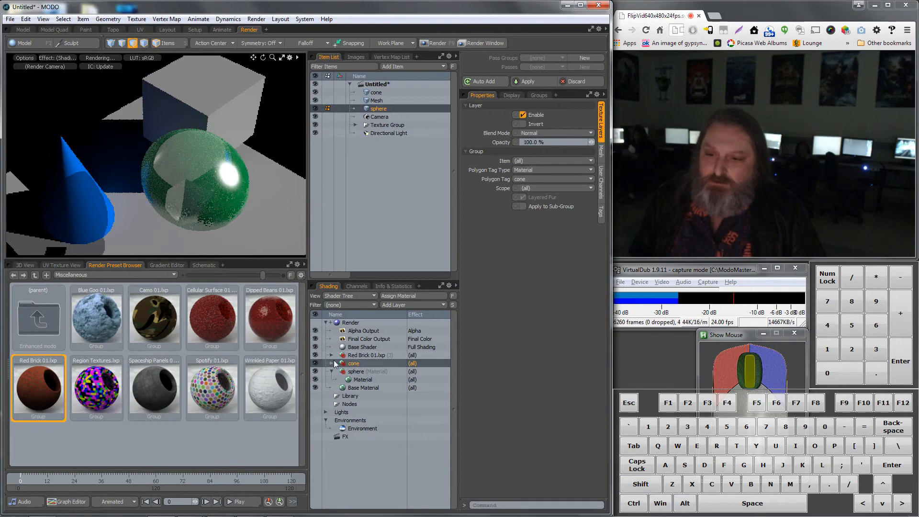
{"action": "left_click", "coordinate": [315, 364]}
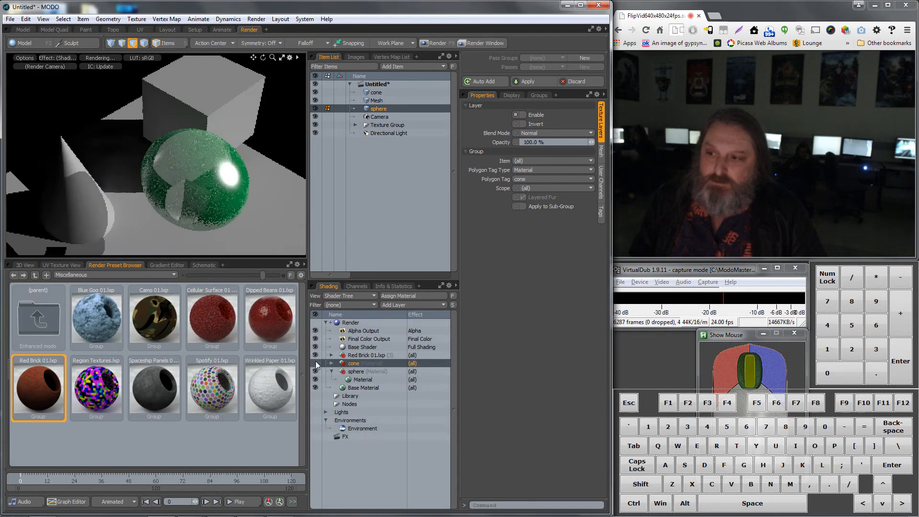
{"action": "left_click", "coordinate": [315, 364]}
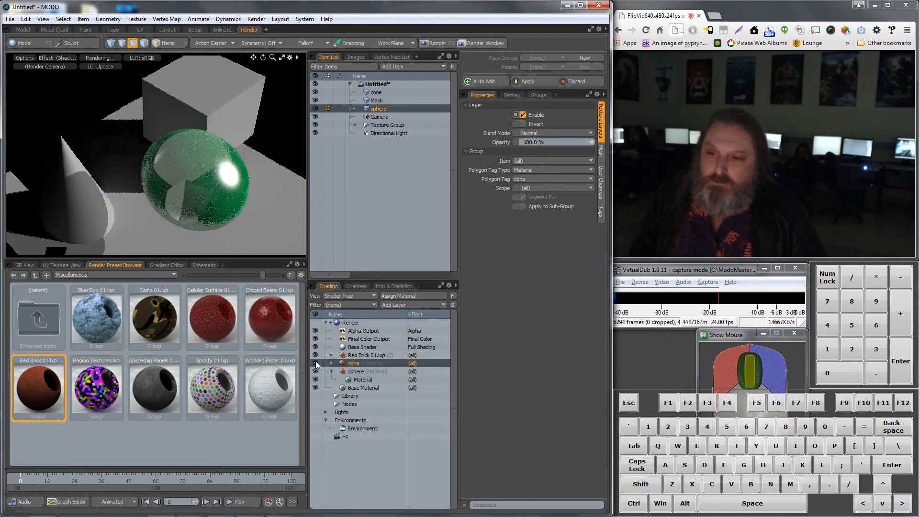
Select the cone item, apply the Red Brick 01.lxp preset to it, and inspect the cone in the preview.
{"action": "left_click", "coordinate": [376, 92]}
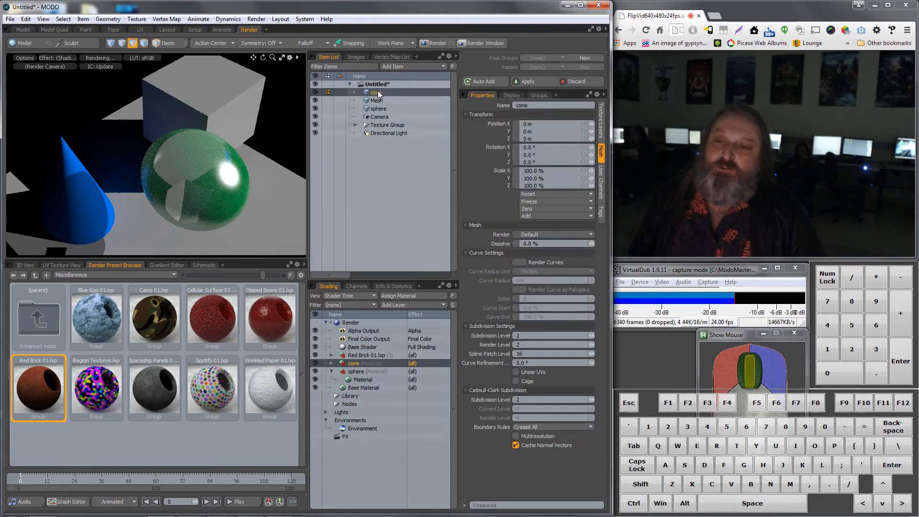
{"action": "left_click_drag", "start_coordinate": [49, 383], "coordinate": [77, 200]}
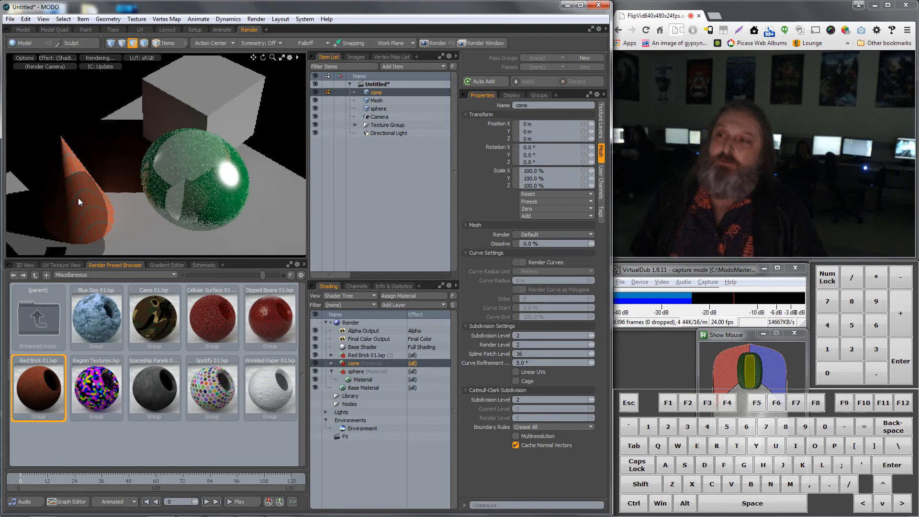
{"action": "scroll", "coordinate": [81, 205], "scroll_direction": "up", "scroll_amount": 2}
{"action": "scroll", "coordinate": [82, 206], "scroll_direction": "up", "scroll_amount": 2}
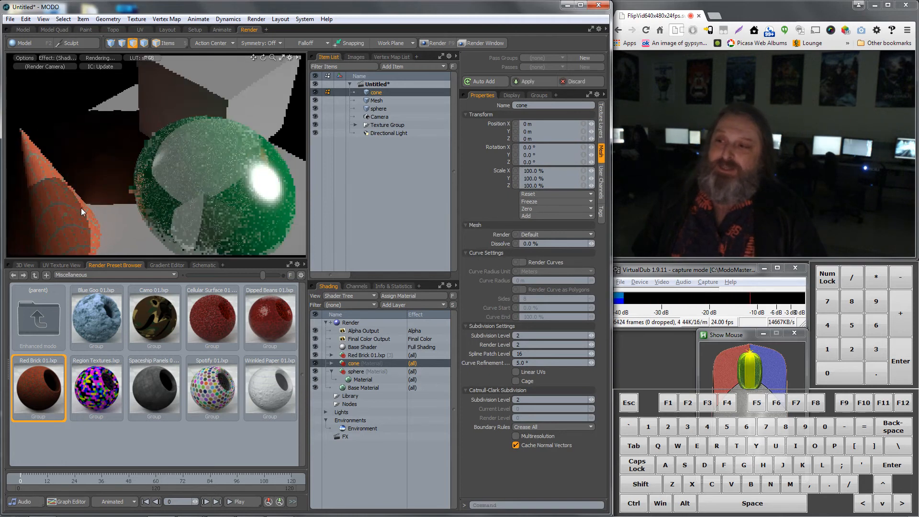
{"action": "left_click_drag", "start_coordinate": [81, 207], "coordinate": [128, 167], "text": "alt"}
Return to the Model layout and examine the brick texture on the cone up close.
{"action": "left_click", "coordinate": [23, 29]}
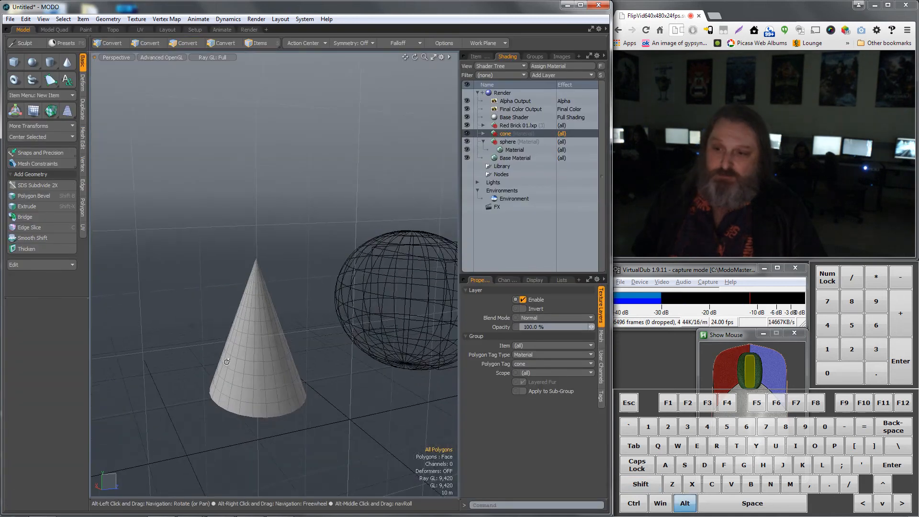
{"action": "left_click_drag", "start_coordinate": [226, 362], "coordinate": [343, 356], "text": "alt"}
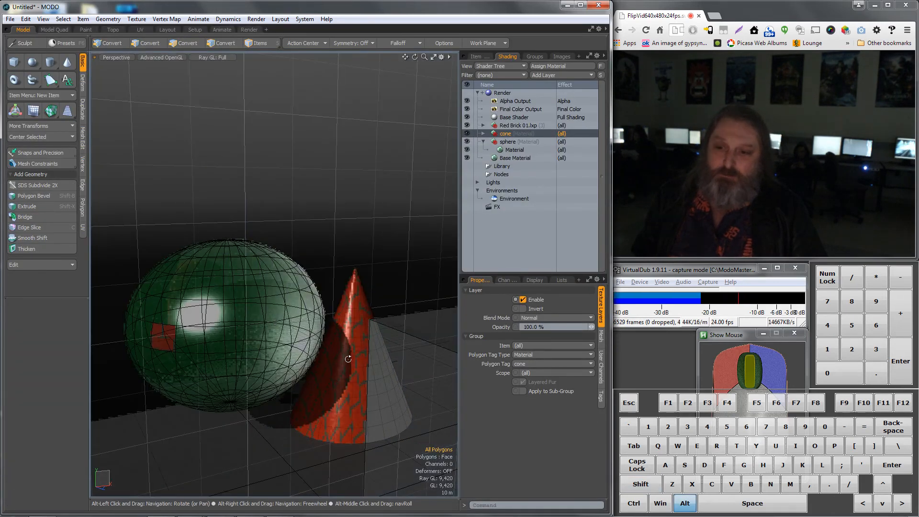
{"action": "scroll", "coordinate": [344, 355], "scroll_direction": "up", "scroll_amount": 5}
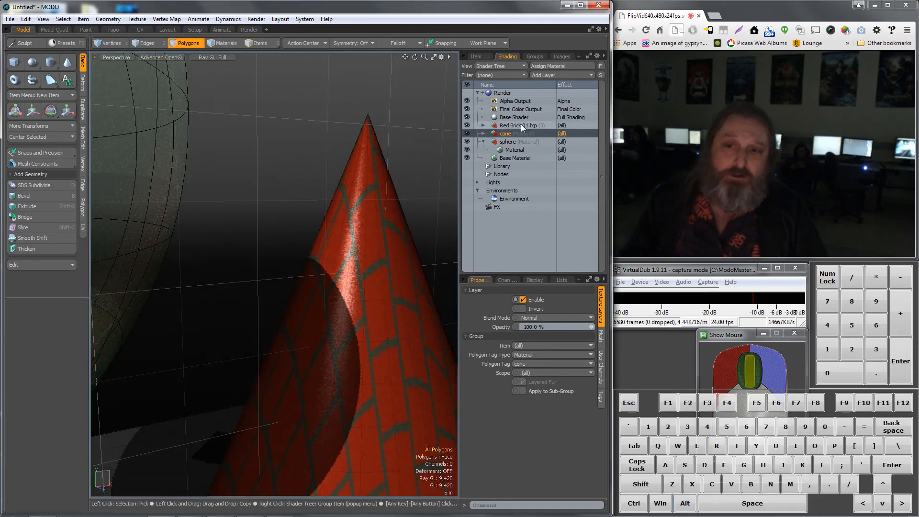
Expand the Red Brick 01.lxp group in the shader tree and review its Marble Noise bump layer settings.
{"action": "left_click", "coordinate": [484, 125]}
{"action": "left_click", "coordinate": [485, 126]}
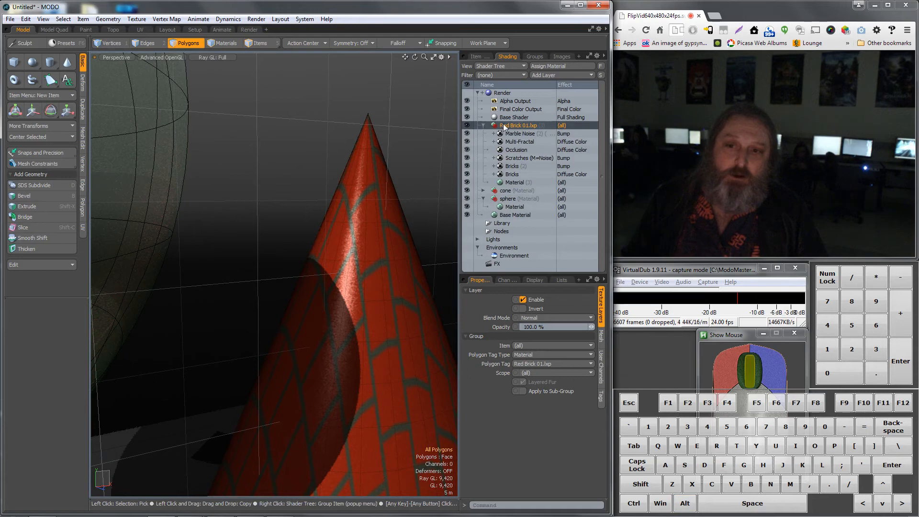
{"action": "left_click", "coordinate": [521, 134]}
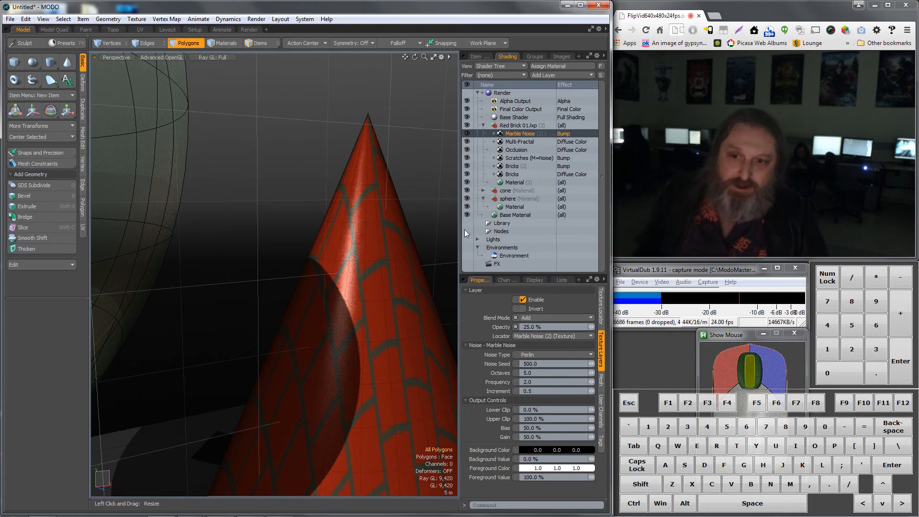
Set the Bricks bump layer's brick height to 10%, brick width to 62% and bevel width to 0%, and compare it with the diffuse color Bricks layer.
{"action": "left_click", "coordinate": [517, 166]}
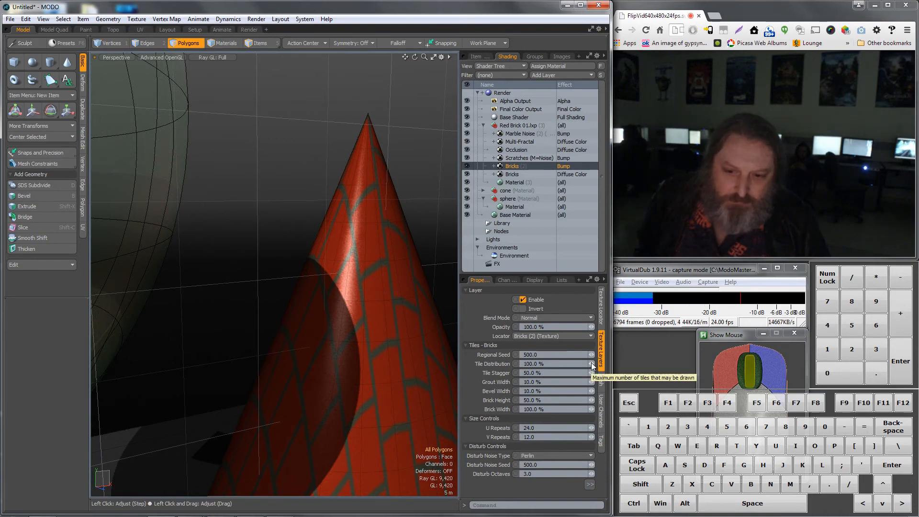
{"action": "left_click_drag", "start_coordinate": [591, 364], "coordinate": [590, 364]}
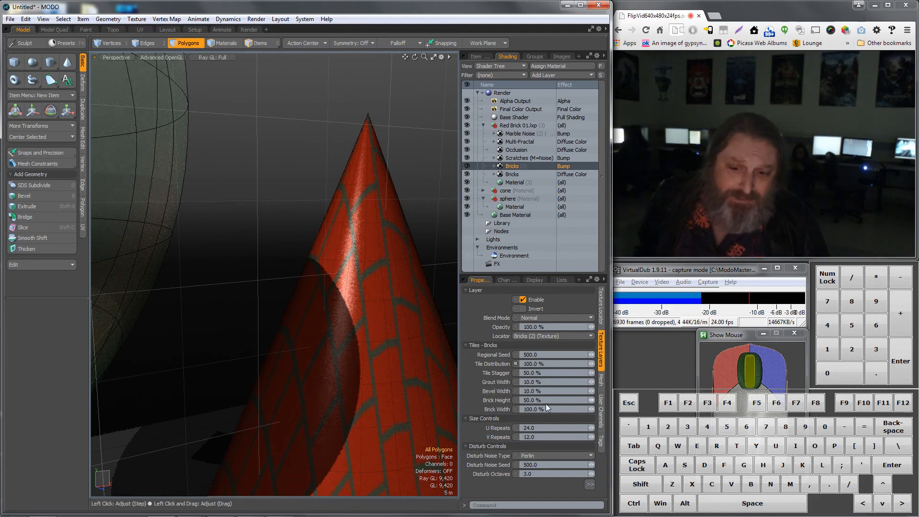
{"action": "left_click_drag", "start_coordinate": [592, 405], "coordinate": [569, 405]}
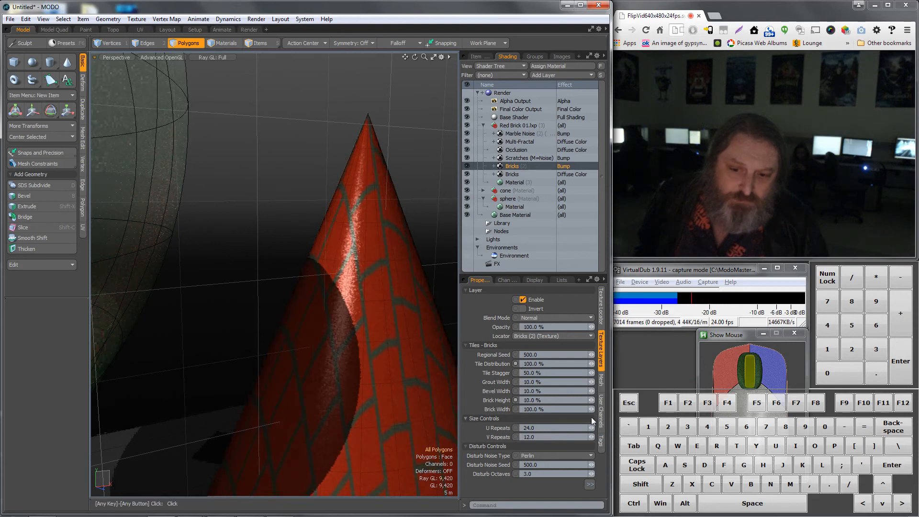
{"action": "left_click_drag", "start_coordinate": [593, 409], "coordinate": [582, 391]}
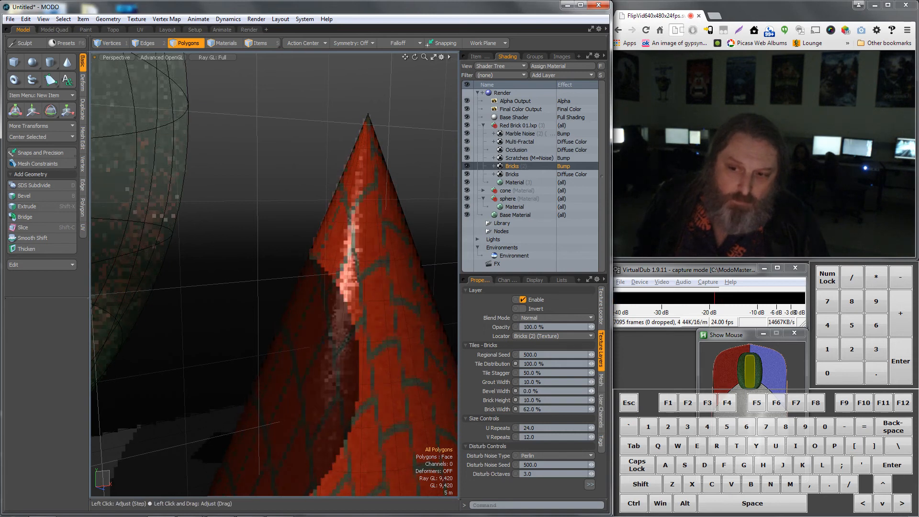
{"action": "left_click", "coordinate": [516, 175]}
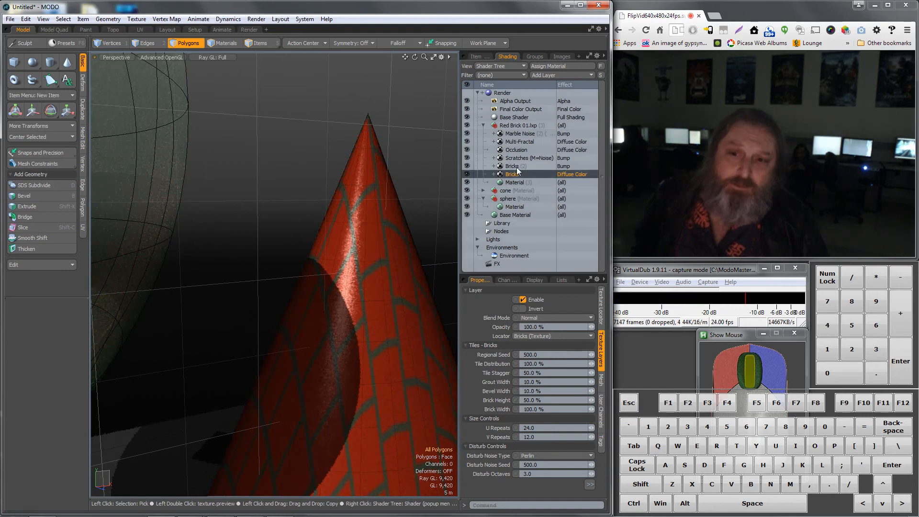
{"action": "left_click", "coordinate": [519, 167]}
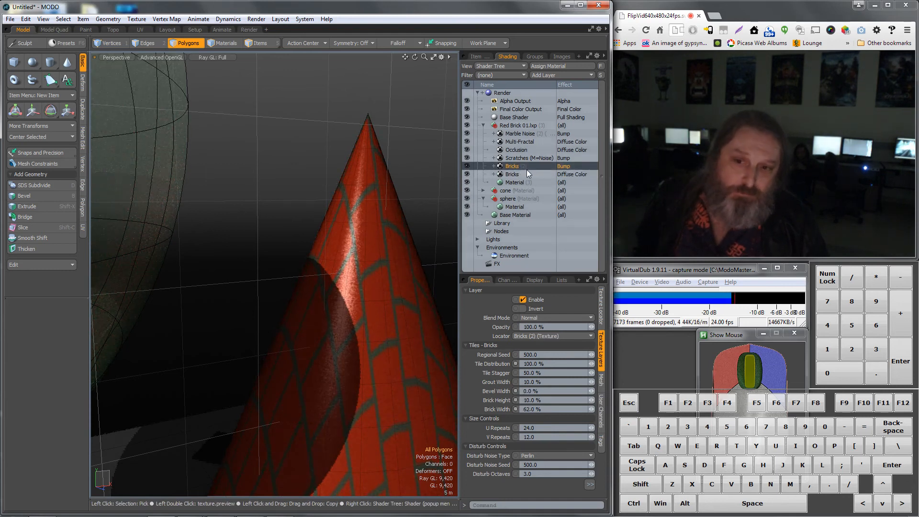
Set the upper Red Brick 01.lxp group's diffuse color Bricks layer to 38.5% tile distribution and 100% grout width.
{"action": "left_click", "coordinate": [513, 176]}
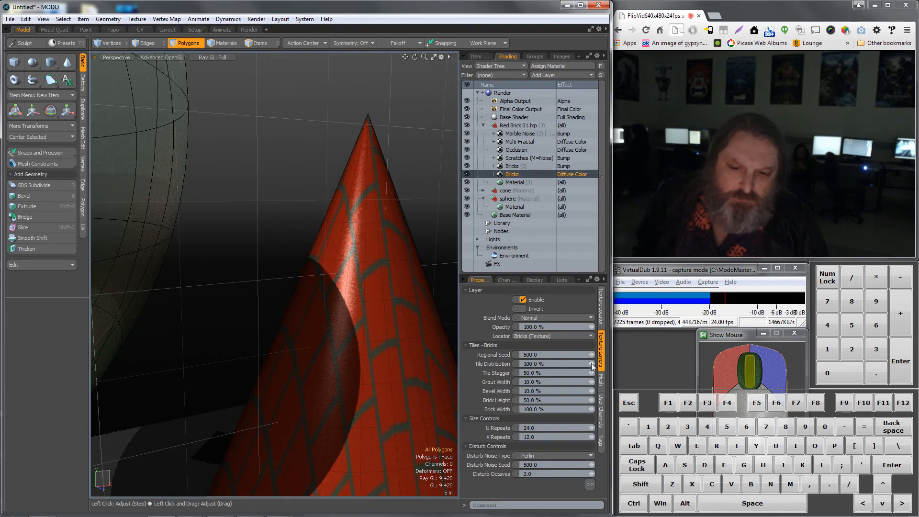
{"action": "left_click_drag", "start_coordinate": [589, 366], "coordinate": [529, 367]}
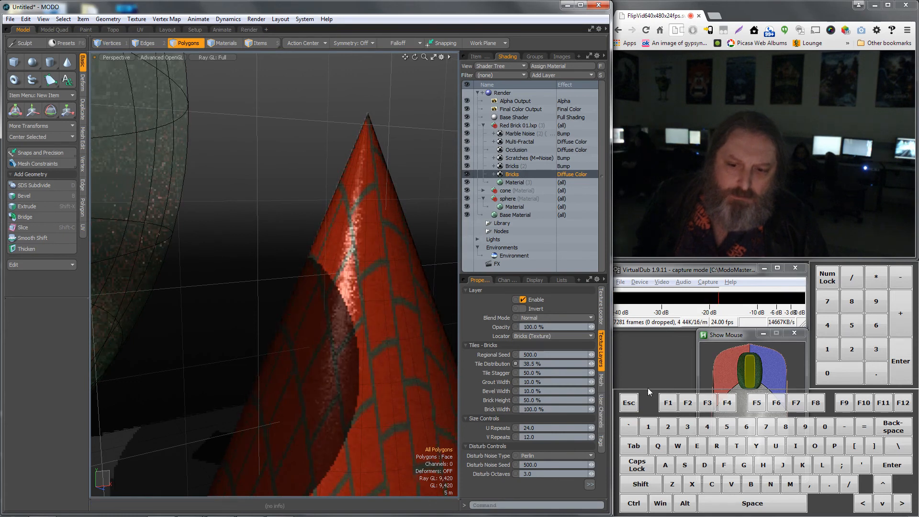
{"action": "left_click_drag", "start_coordinate": [592, 385], "coordinate": [691, 385]}
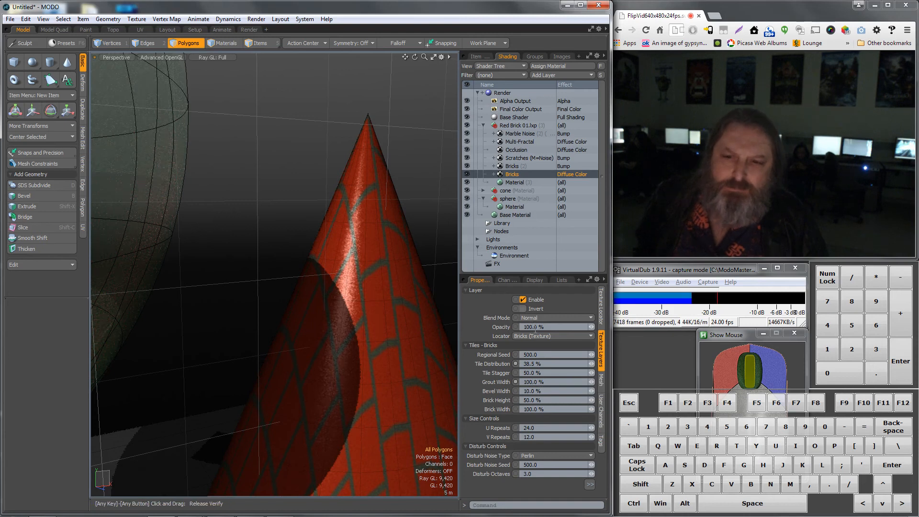
Disable the texture layers in the upper Red Brick 01.lxp group, from Marble Noise down to the diffuse color Bricks, and the group itself.
{"action": "left_click", "coordinate": [523, 300]}
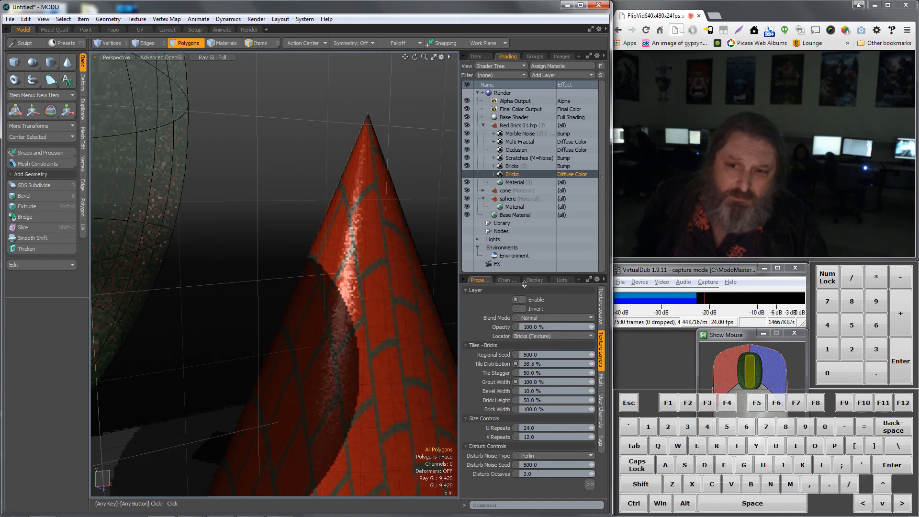
{"action": "left_click", "coordinate": [467, 150]}
{"action": "left_click", "coordinate": [467, 141]}
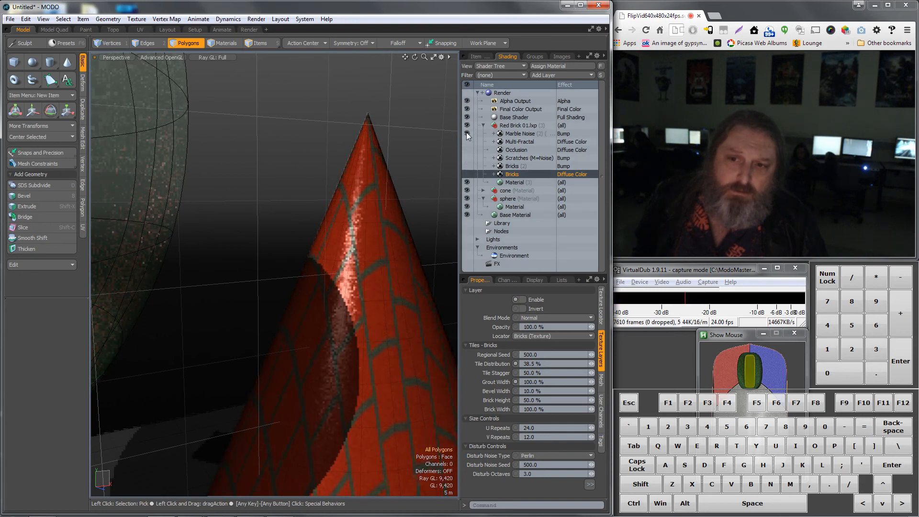
{"action": "left_click", "coordinate": [468, 132]}
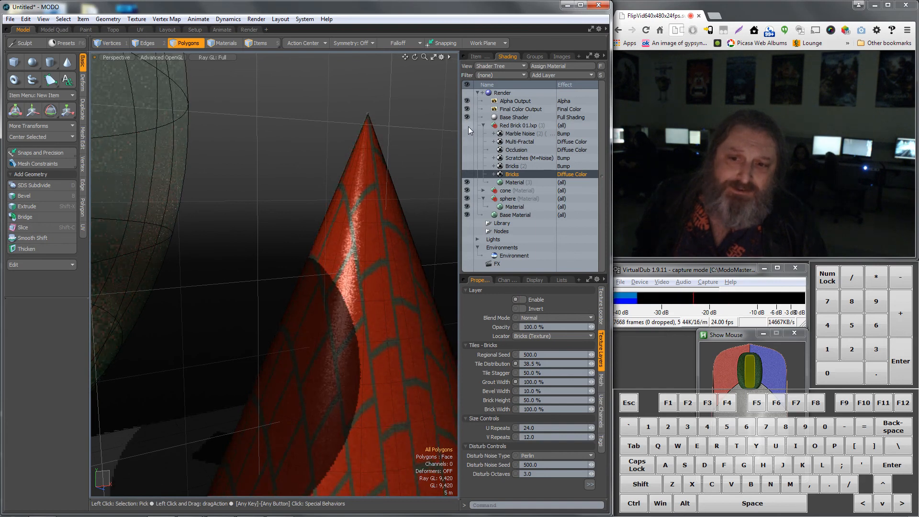
Expand the cone material group and its nested Red Brick 01.lxp group, and switch the nested group's visibility off and on again.
{"action": "left_click", "coordinate": [484, 190]}
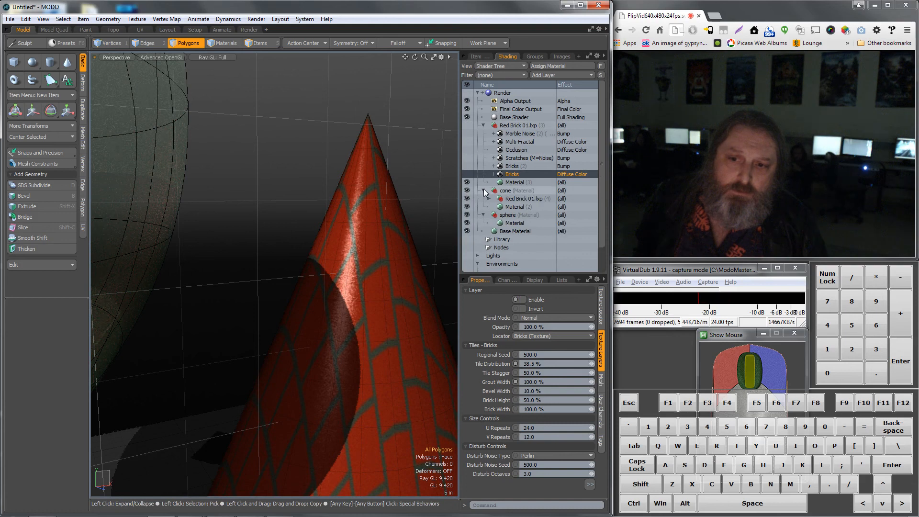
{"action": "left_click", "coordinate": [489, 198]}
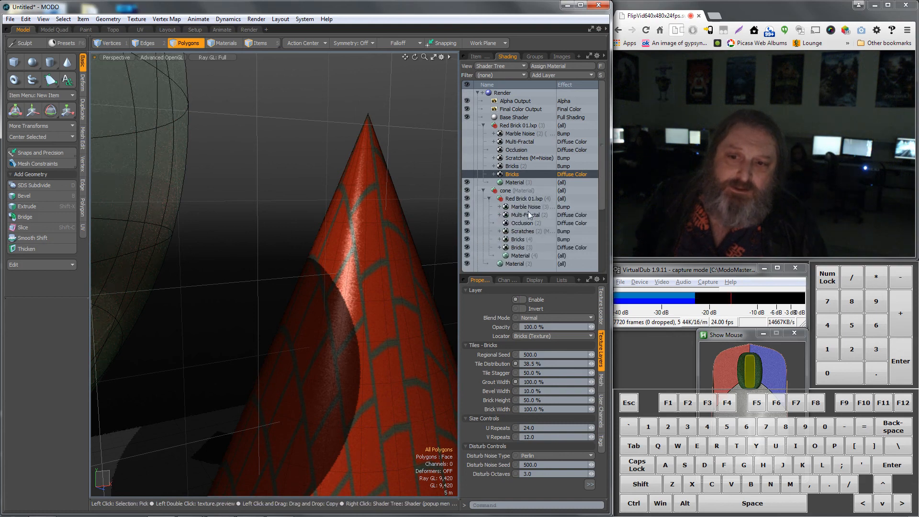
{"action": "left_click", "coordinate": [466, 198]}
{"action": "left_click", "coordinate": [467, 198]}
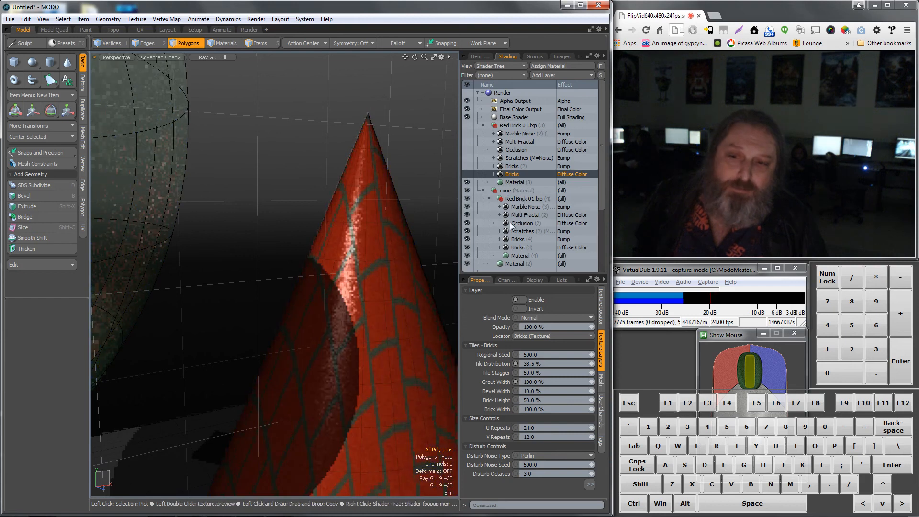
Set the diffuse color Bricks layer inside the cone's Red Brick 01.lxp group to 74% tile distribution and 94.5% tile stagger.
{"action": "scroll", "coordinate": [524, 218], "scroll_direction": "down", "scroll_amount": 2}
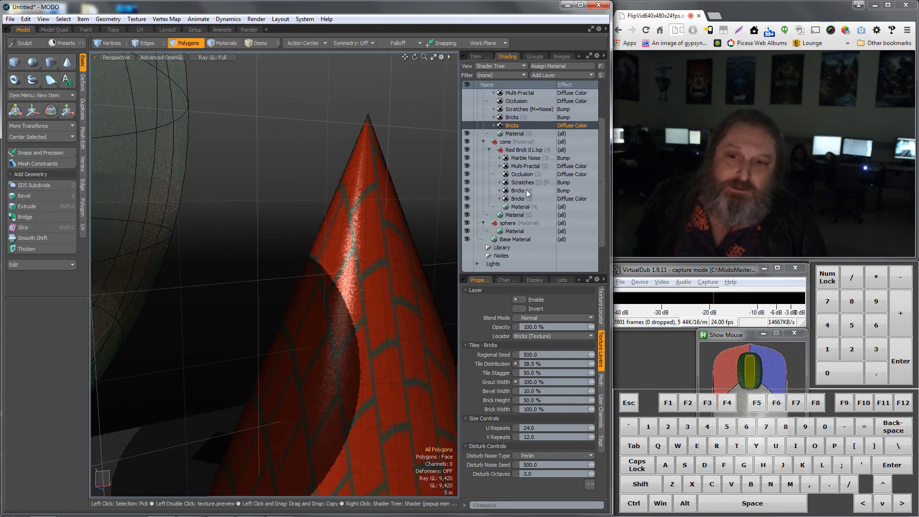
{"action": "left_click", "coordinate": [517, 199]}
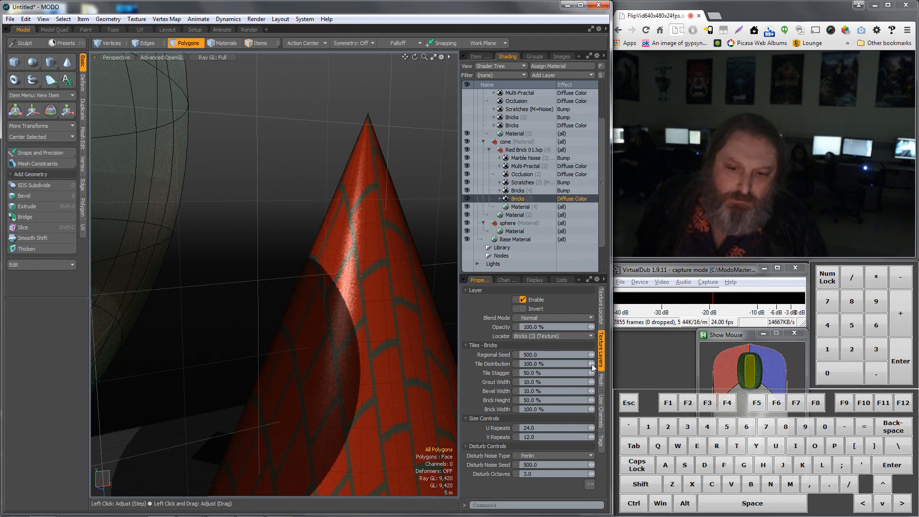
{"action": "mouse_move", "coordinate": [592, 365]}
{"action": "left_mouse_down"}
{"action": "mouse_move", "coordinate": [584, 373]}
{"action": "mouse_move", "coordinate": [601, 373]}
{"action": "mouse_move", "coordinate": [582, 375]}
{"action": "left_mouse_up"}
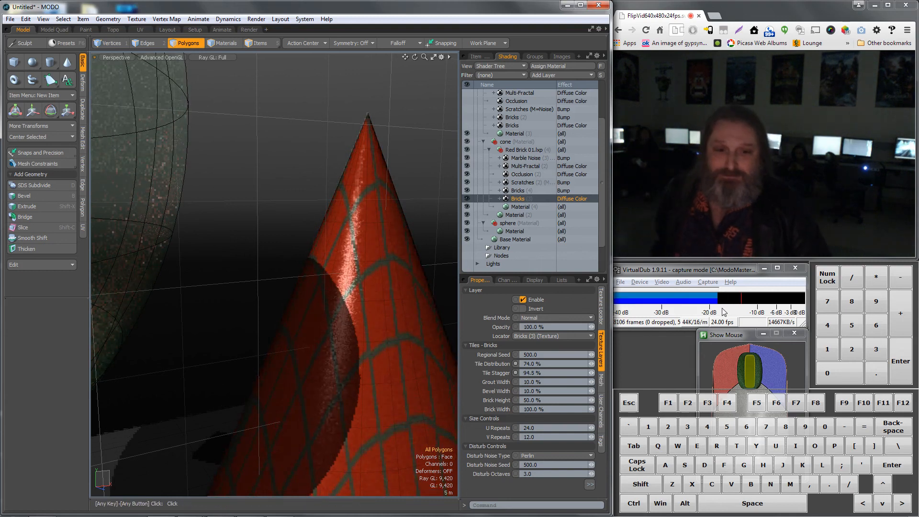